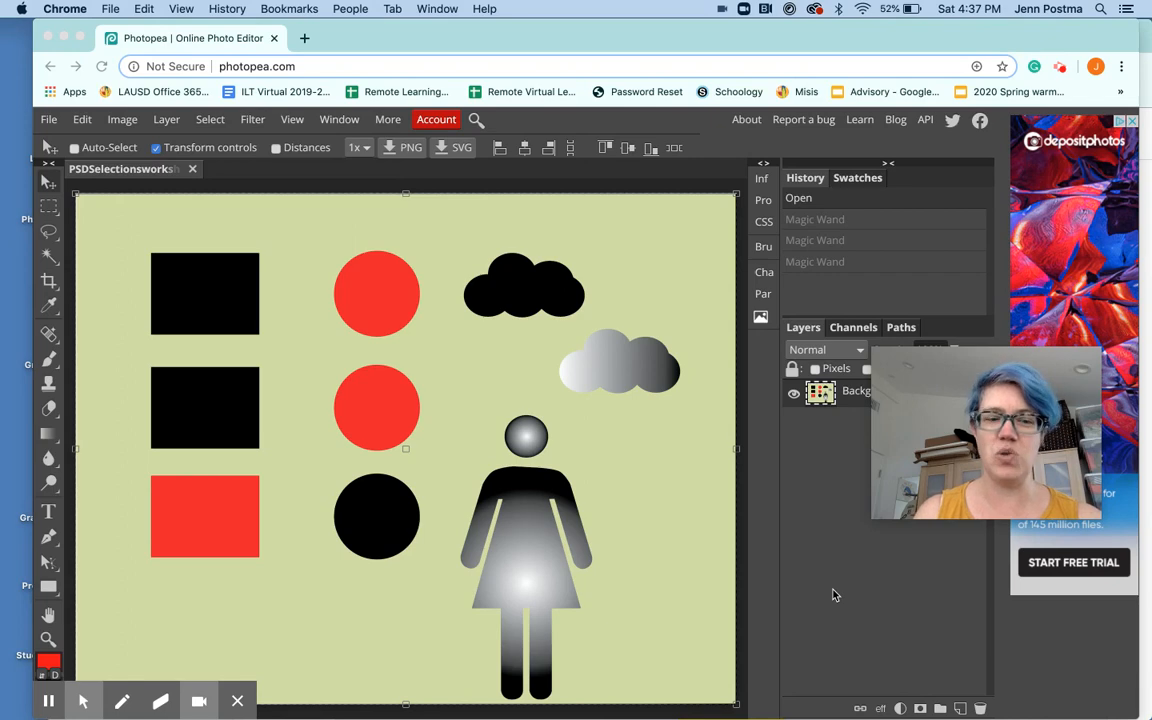
pyautogui.click(49, 700)
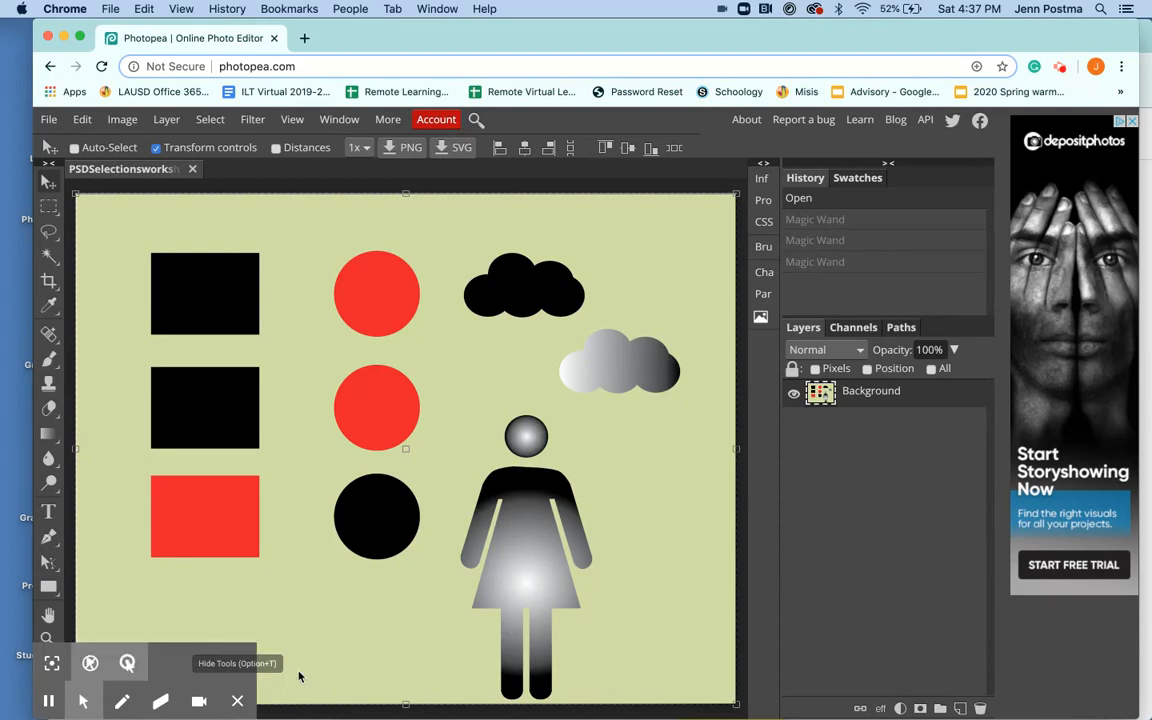
pyautogui.click(238, 703)
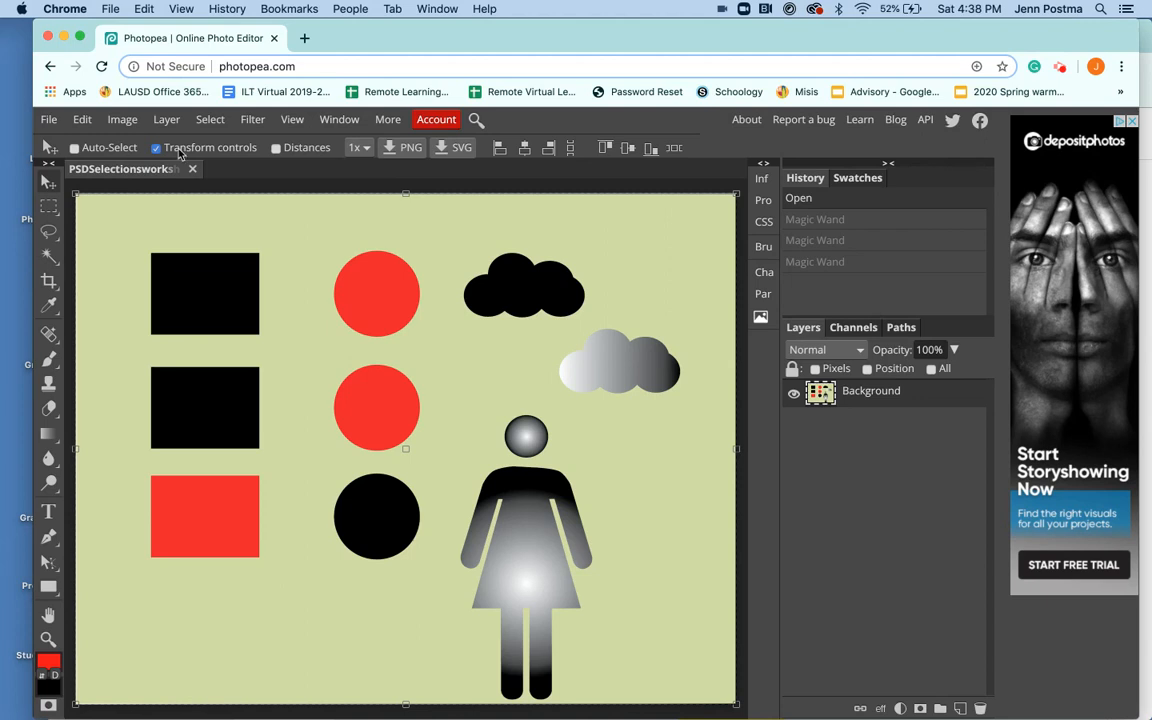
# Step: Use the Magic Wand with Contiguous enabled to select the upper red circle, the middle red circle and the red rectangle one at a time
pyautogui.rightClick(49, 258)
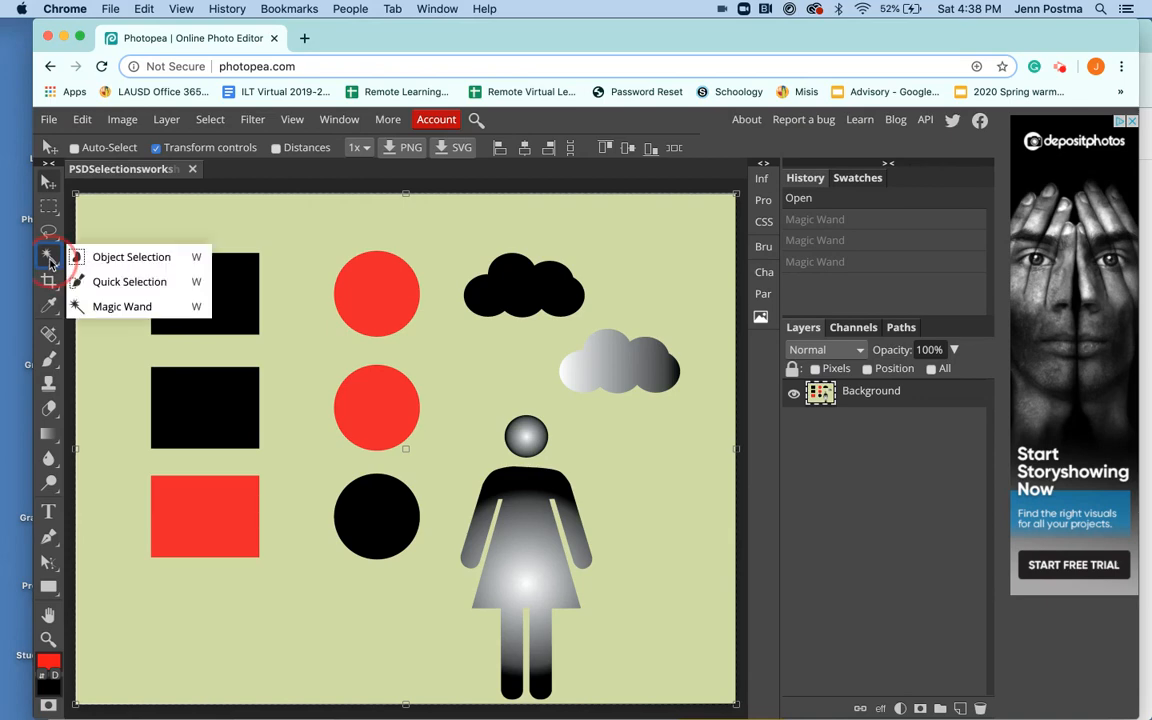
pyautogui.click(49, 258)
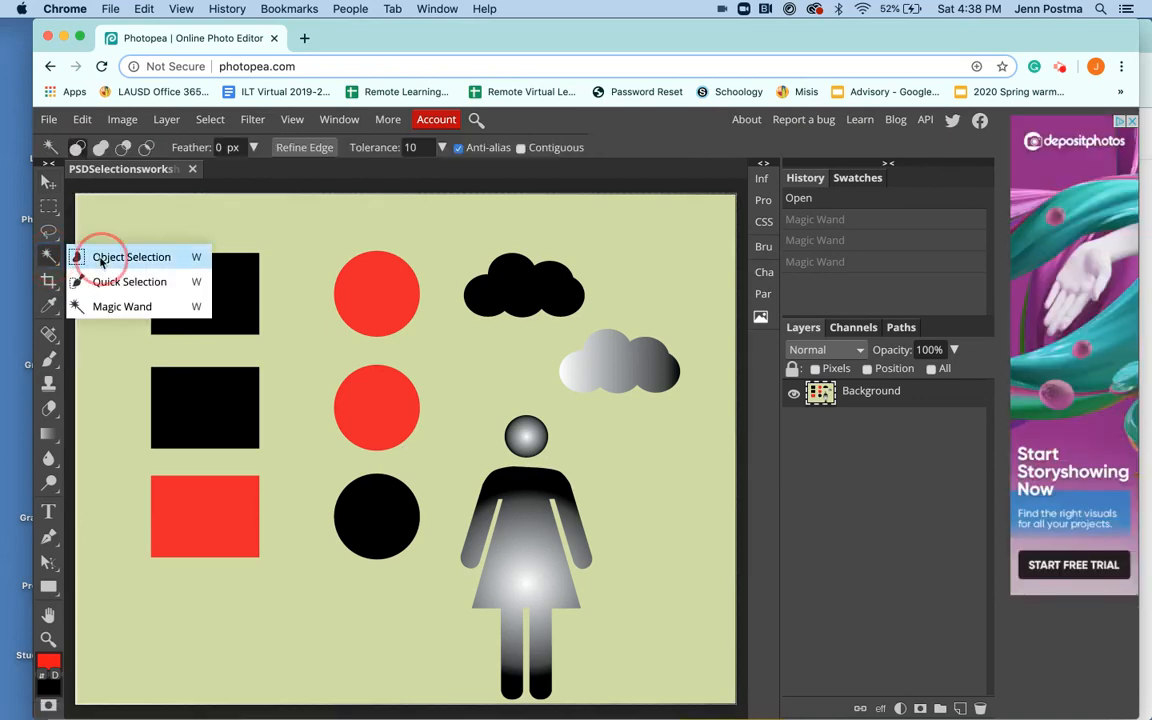
pyautogui.click(101, 258)
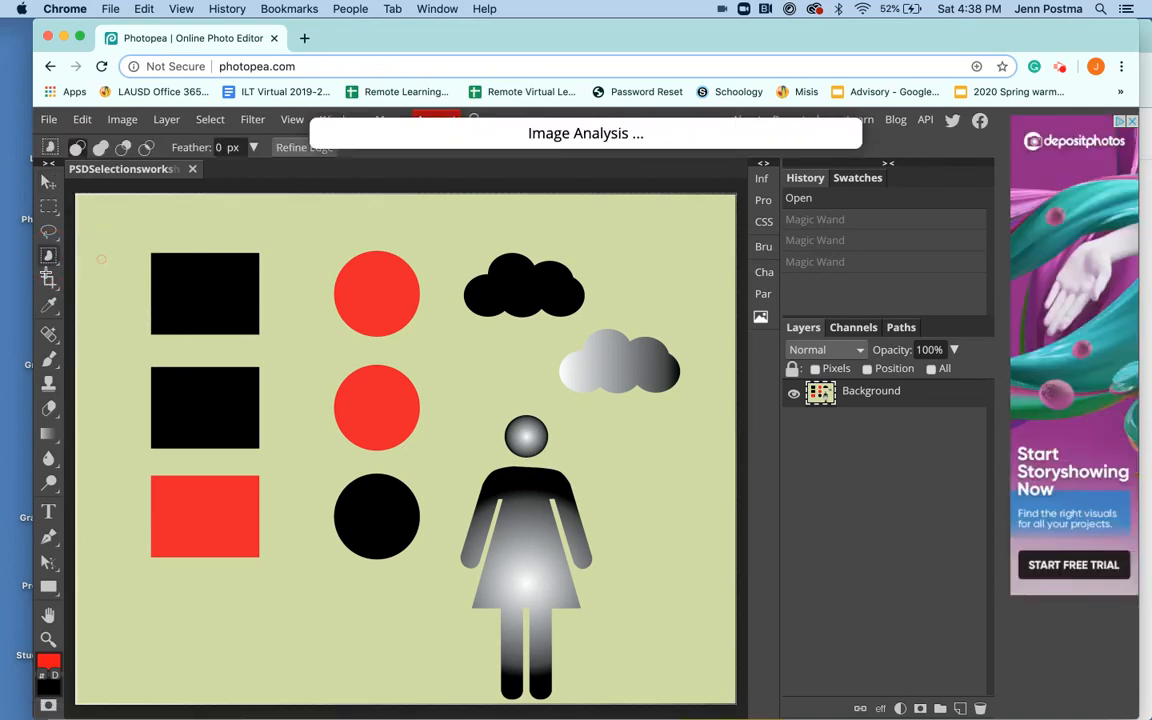
pyautogui.rightClick(48, 258)
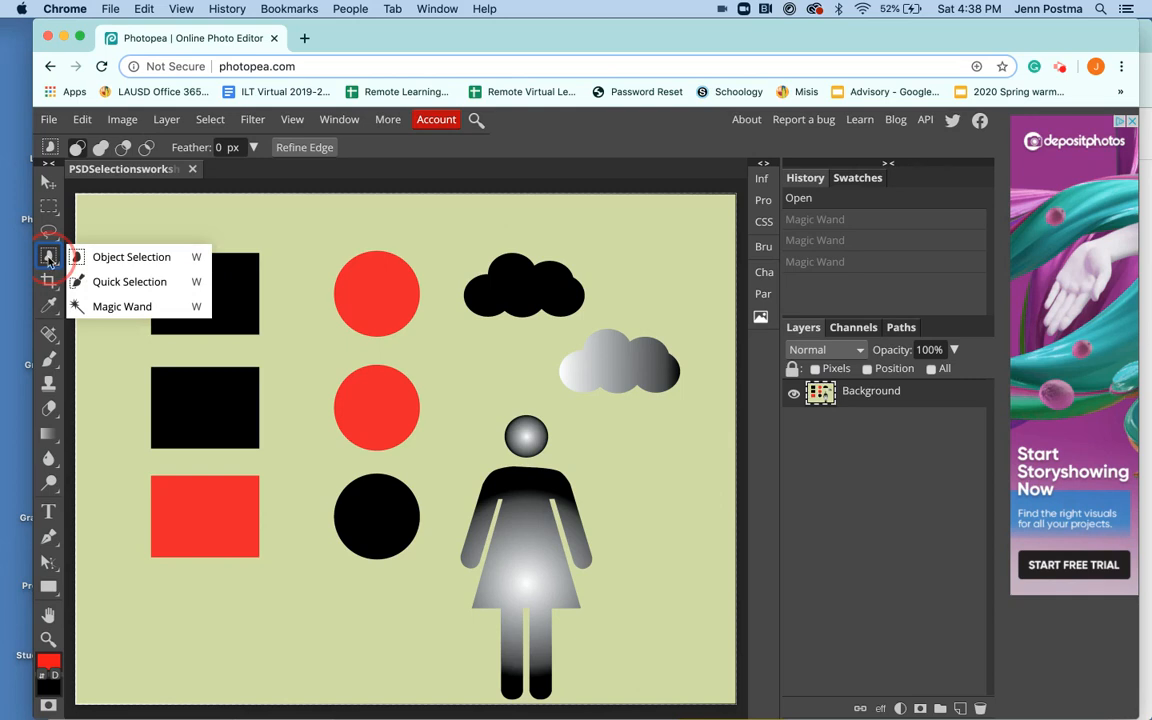
pyautogui.click(127, 307)
pyautogui.click(520, 147)
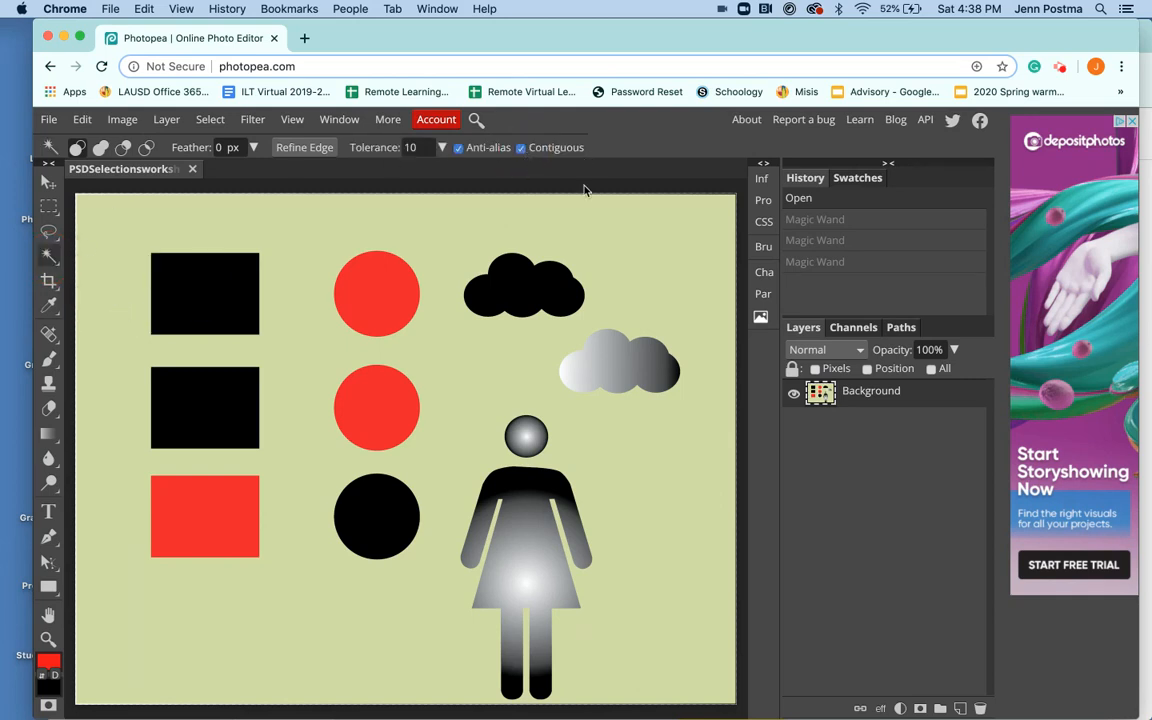
pyautogui.click(385, 296)
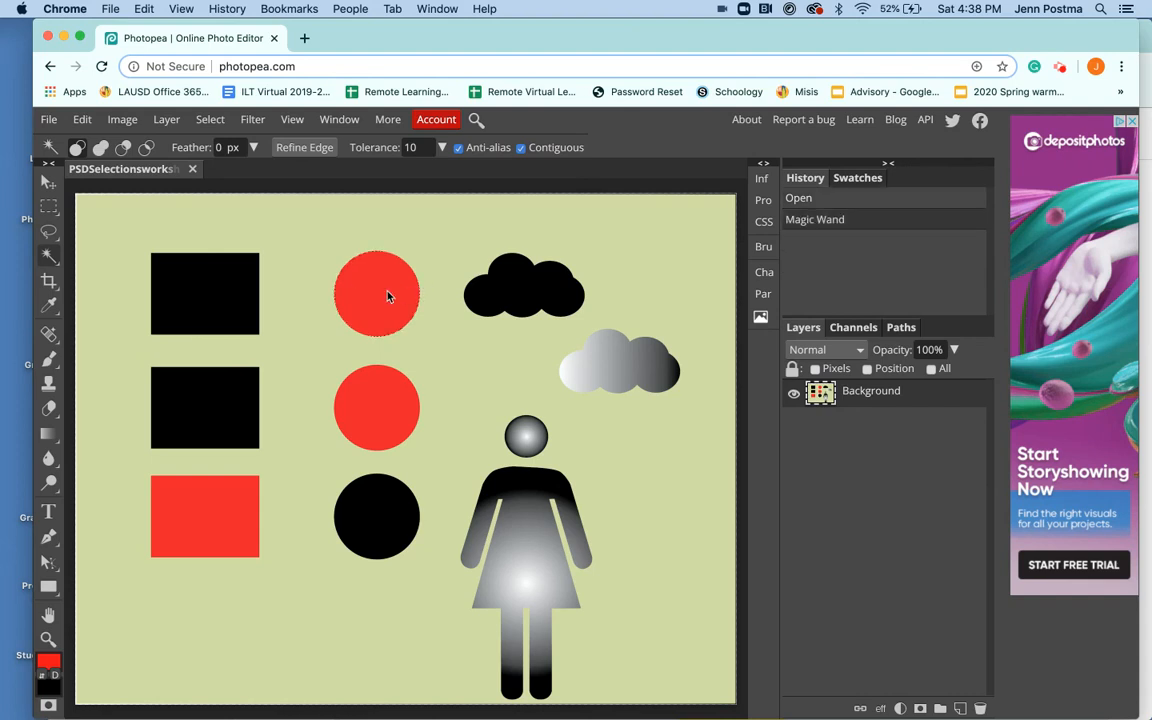
pyautogui.keyDown('shift'); pyautogui.click(390, 428); pyautogui.keyUp('shift')
pyautogui.keyDown('shift'); pyautogui.click(200, 516); pyautogui.keyUp('shift')
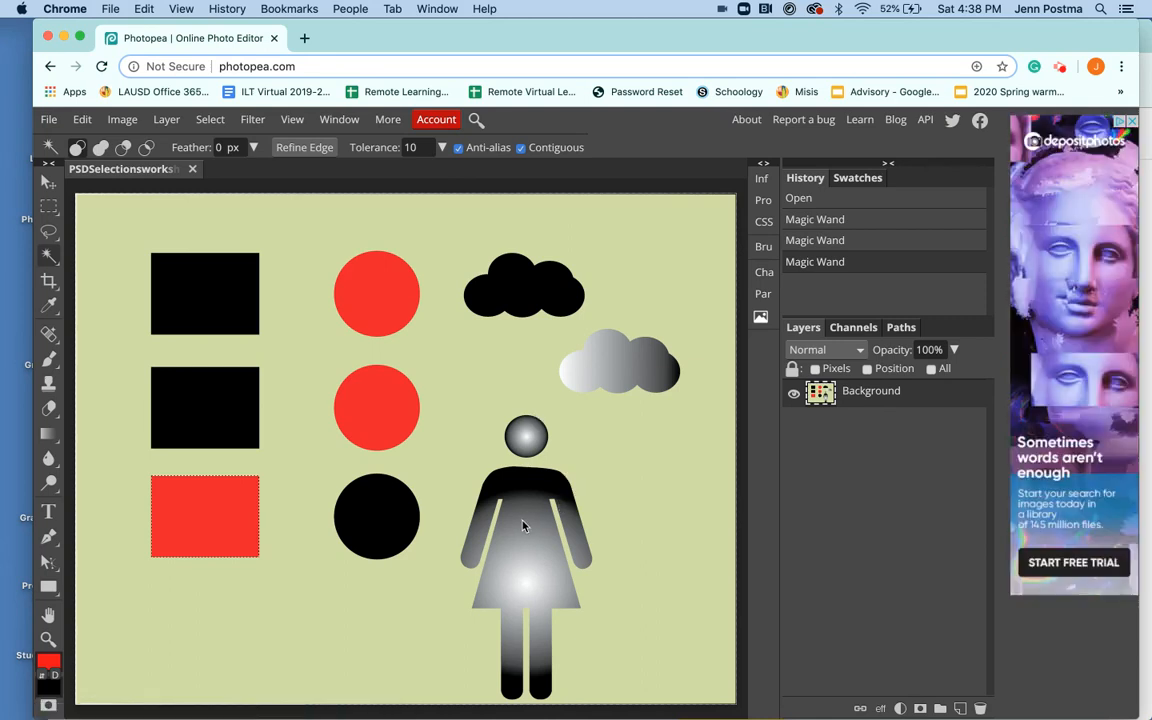
# Step: Sample Magic Wand selections on the figure's dress and head and on several tones of the gradient cloud
pyautogui.click(527, 563)
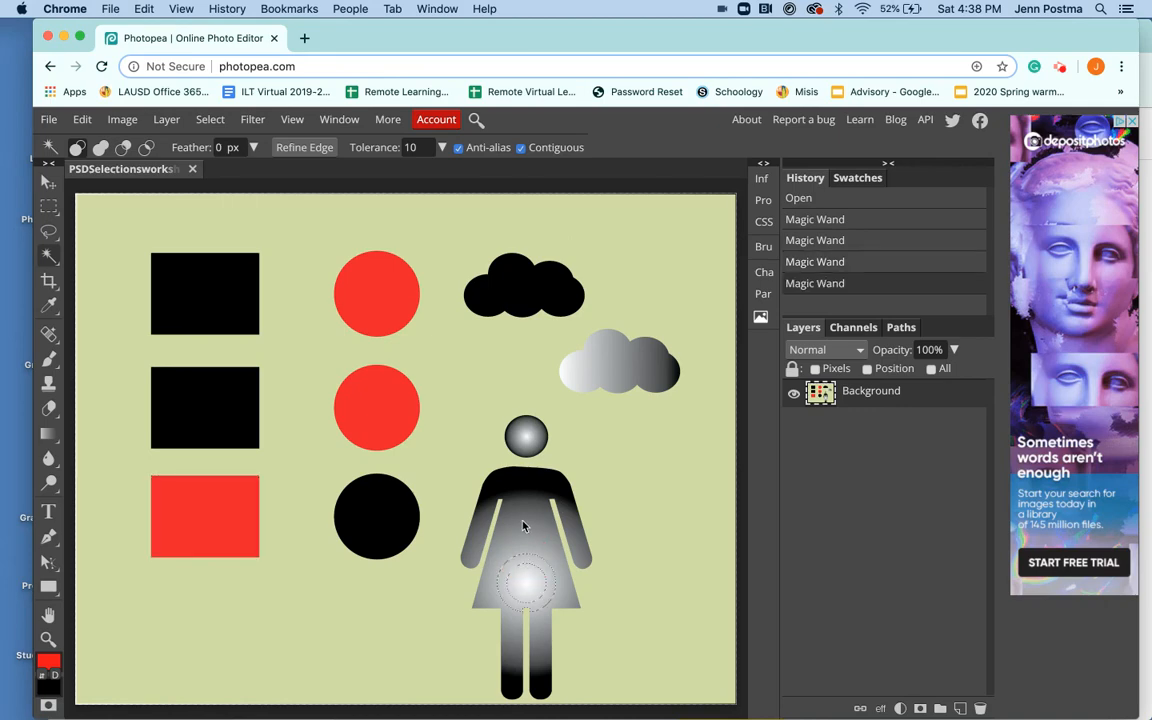
pyautogui.keyDown('shift'); pyautogui.click(529, 442); pyautogui.keyUp('shift')
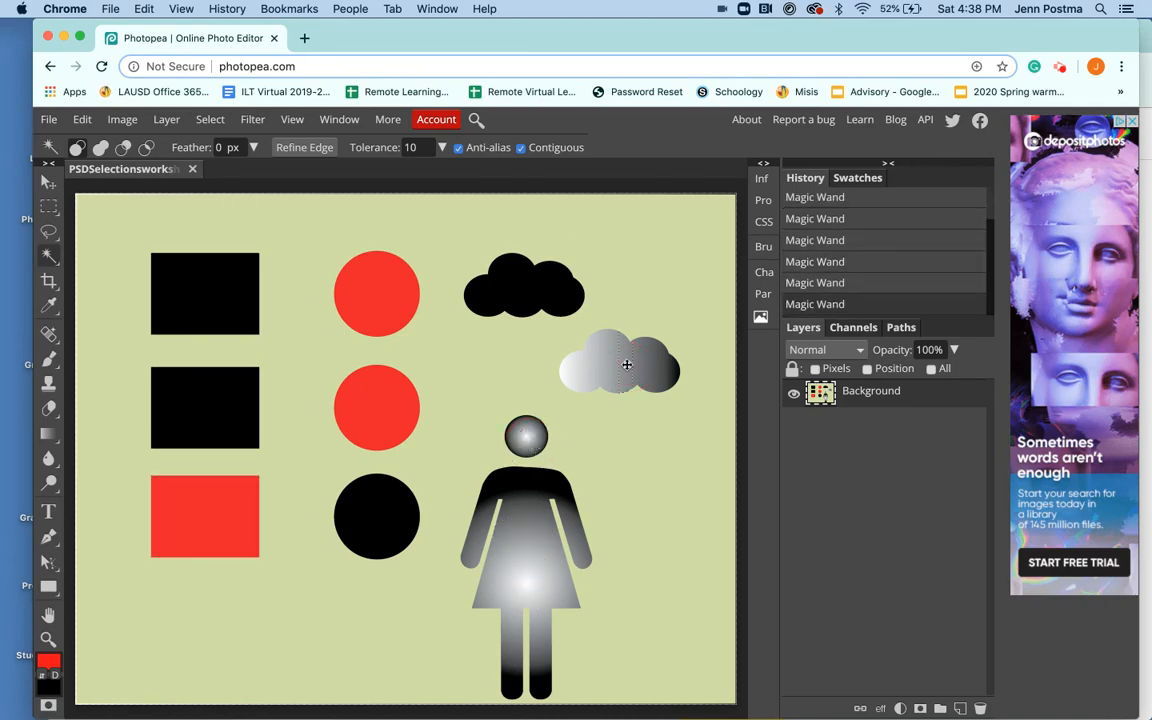
pyautogui.keyDown('shift'); pyautogui.click(587, 376); pyautogui.keyUp('shift')
pyautogui.click(652, 362)
pyautogui.click(606, 362)
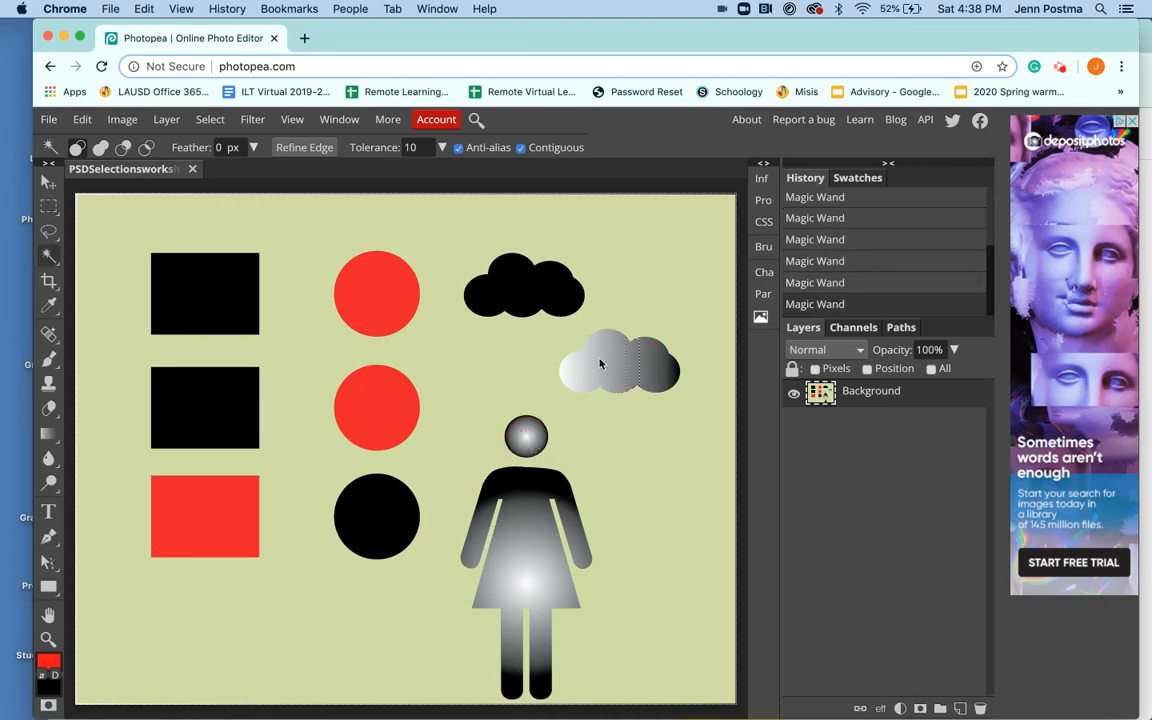
pyautogui.click(582, 379)
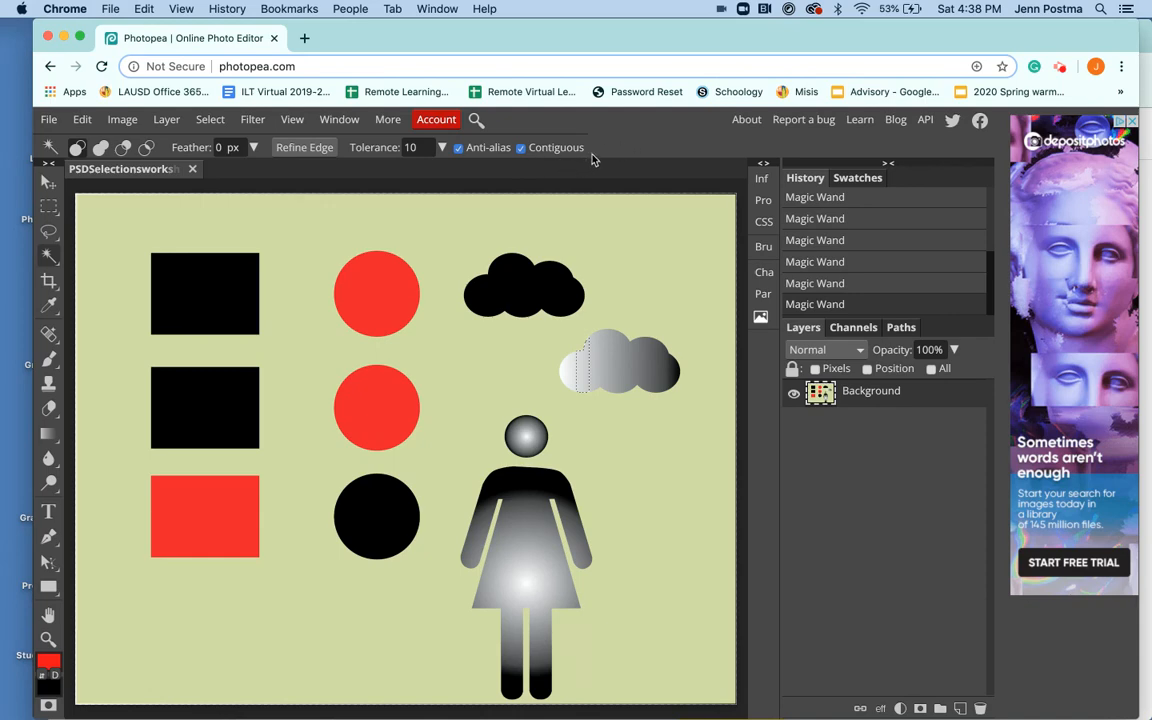
# Step: Try clearing all red shapes at once with a non-contiguous Magic Wand selection, undo the clearing and deselect
pyautogui.click(521, 149)
pyautogui.click(385, 293)
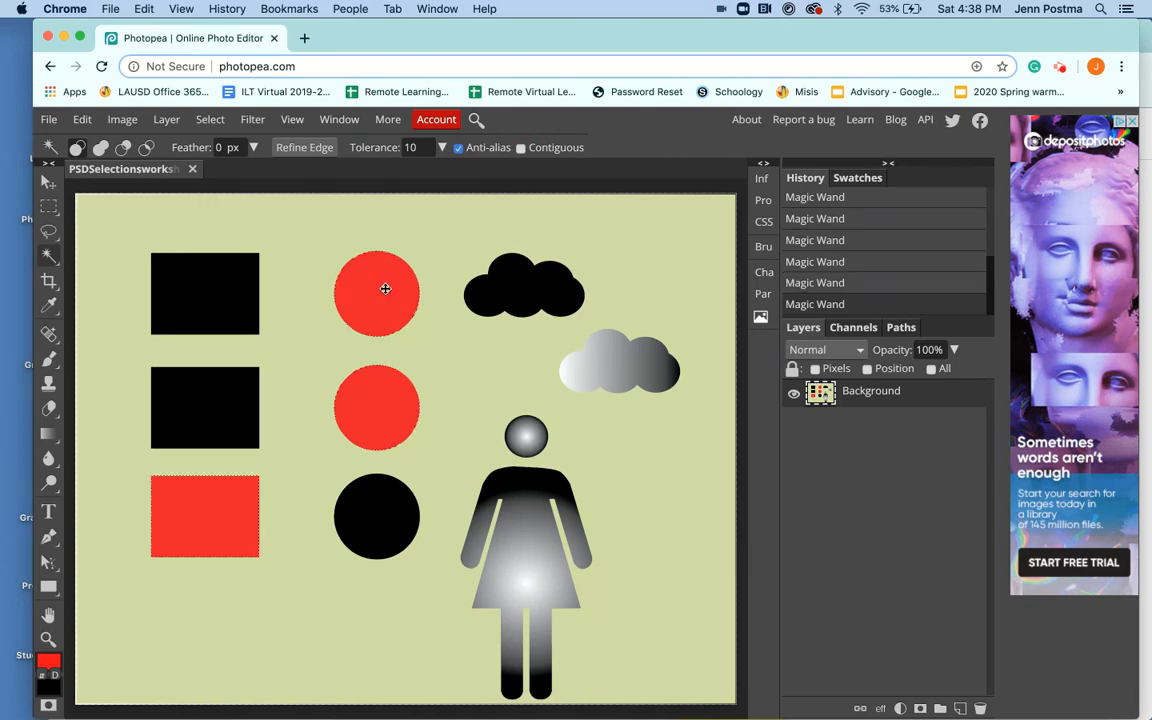
pyautogui.press('Delete')
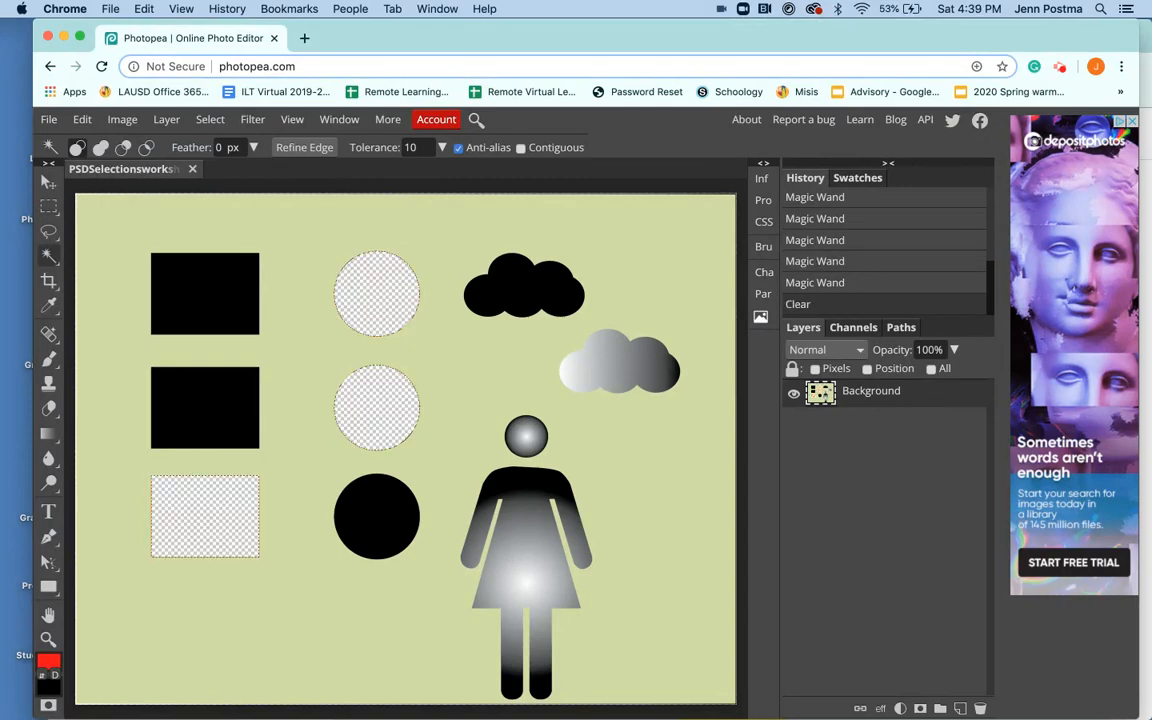
pyautogui.press('super+z')
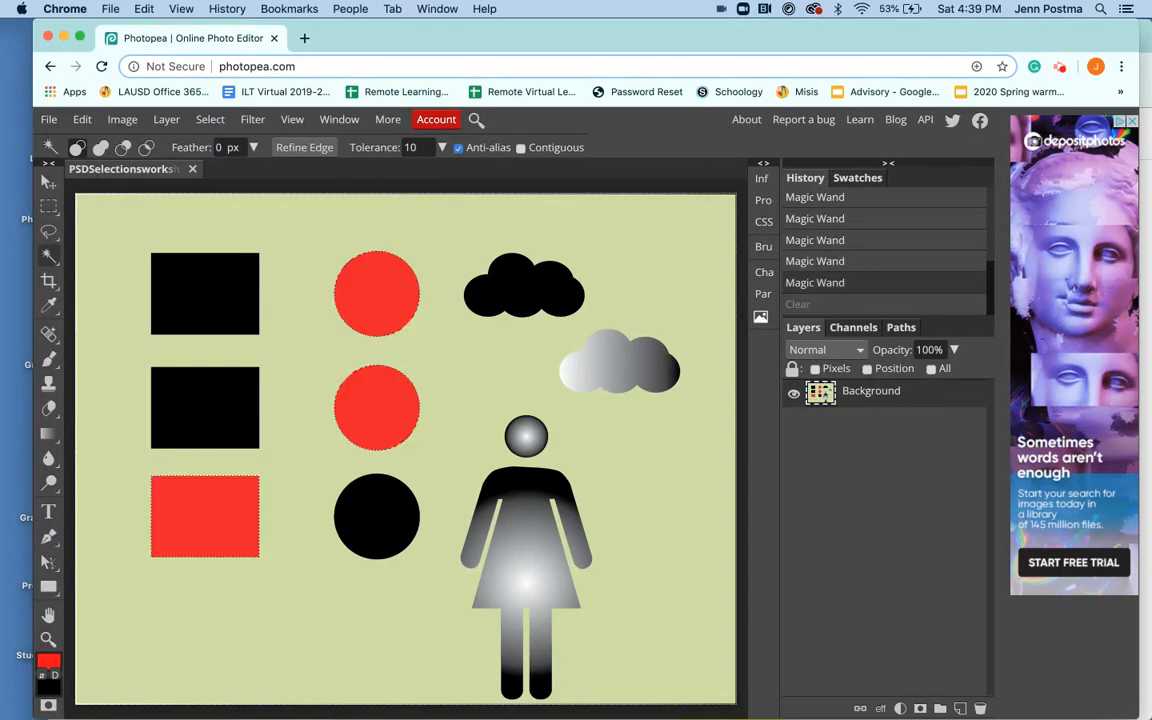
pyautogui.press('super+d')
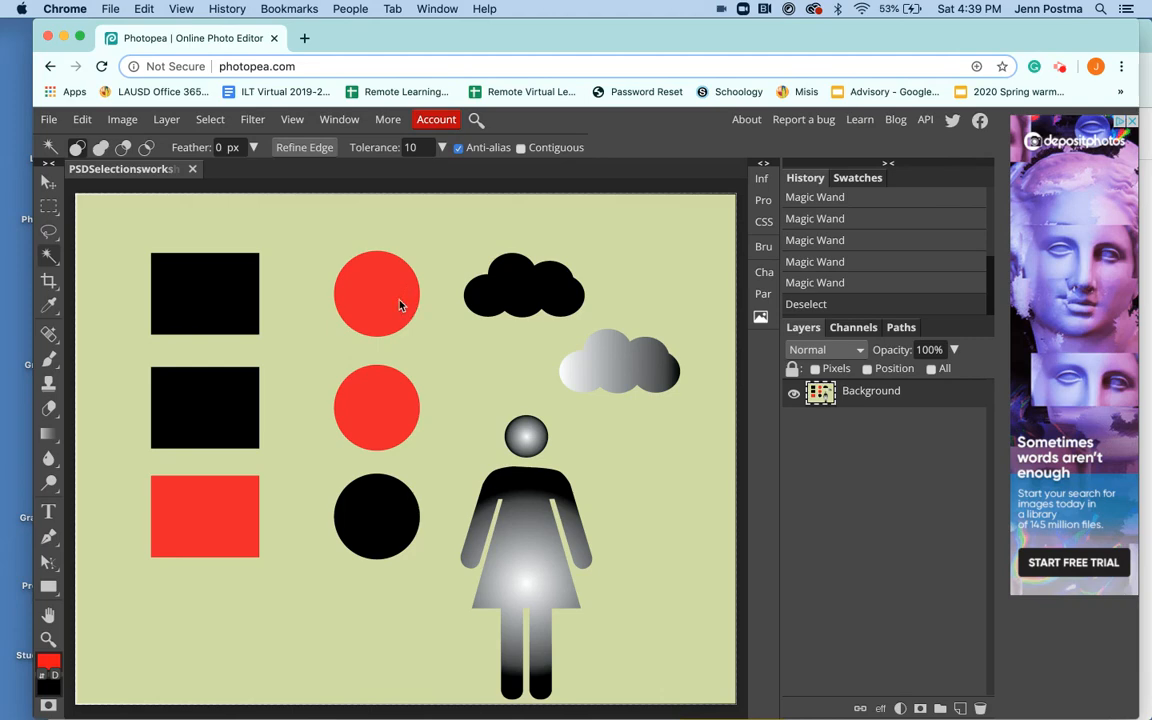
# Step: Re-enable Contiguous for the Magic Wand, select only the upper red circle and deselect it
pyautogui.click(520, 147)
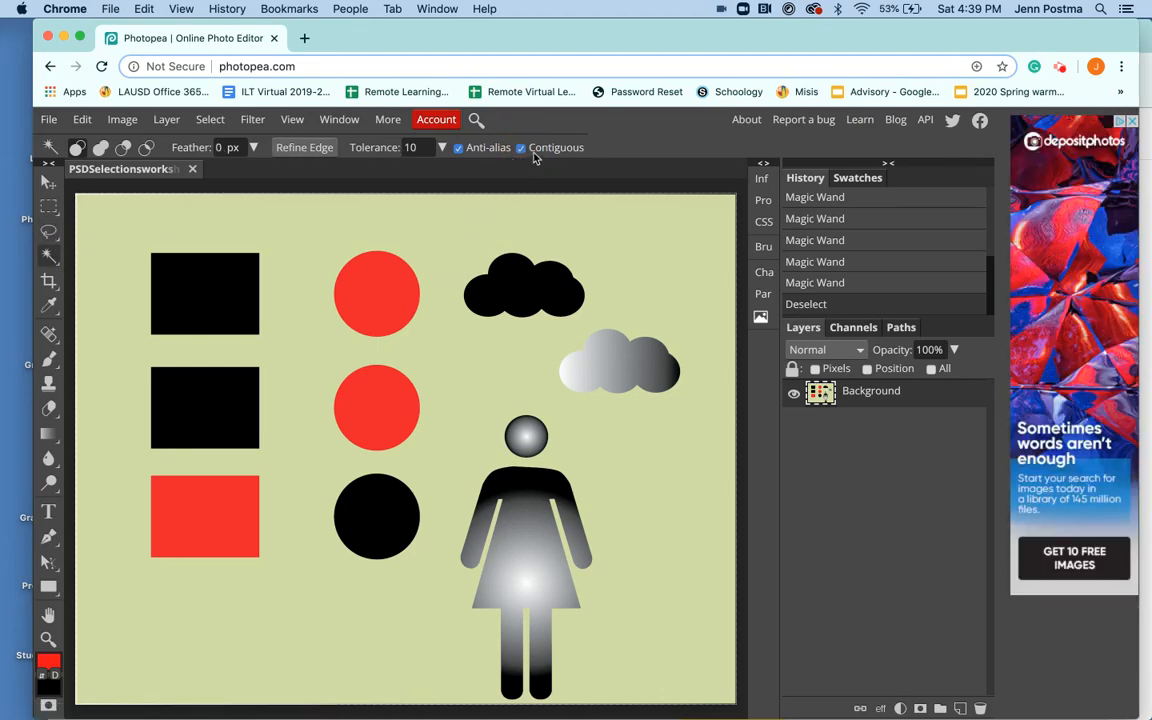
pyautogui.click(391, 293)
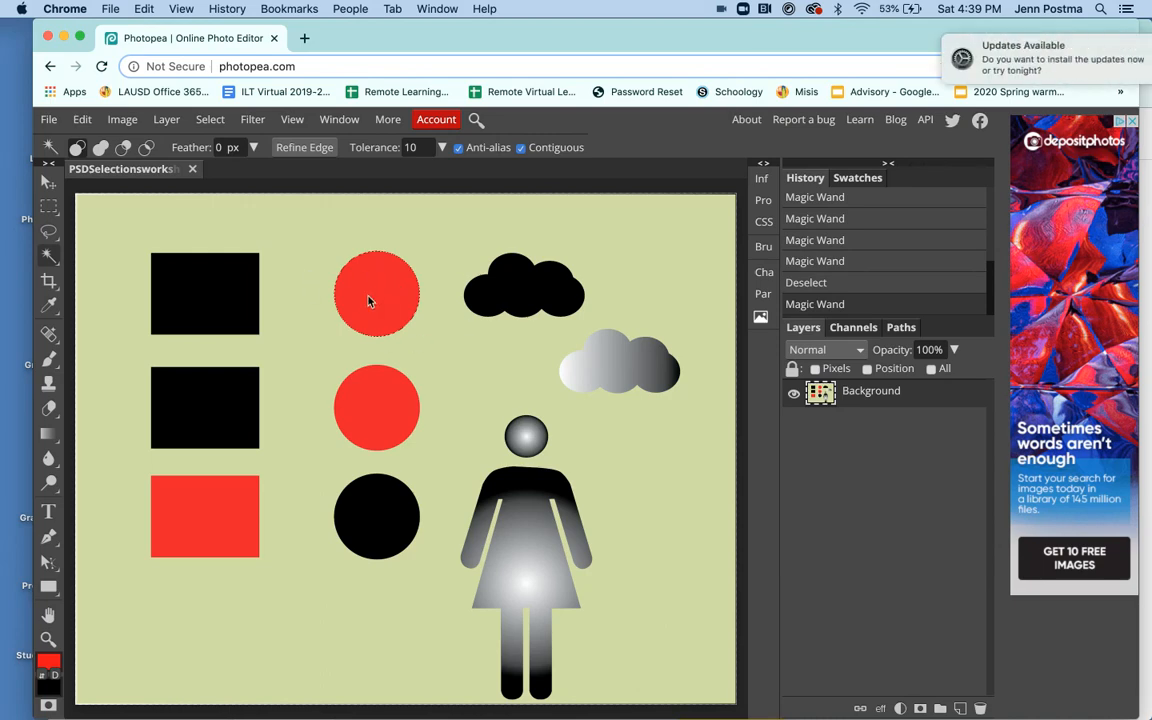
pyautogui.press('super+d')
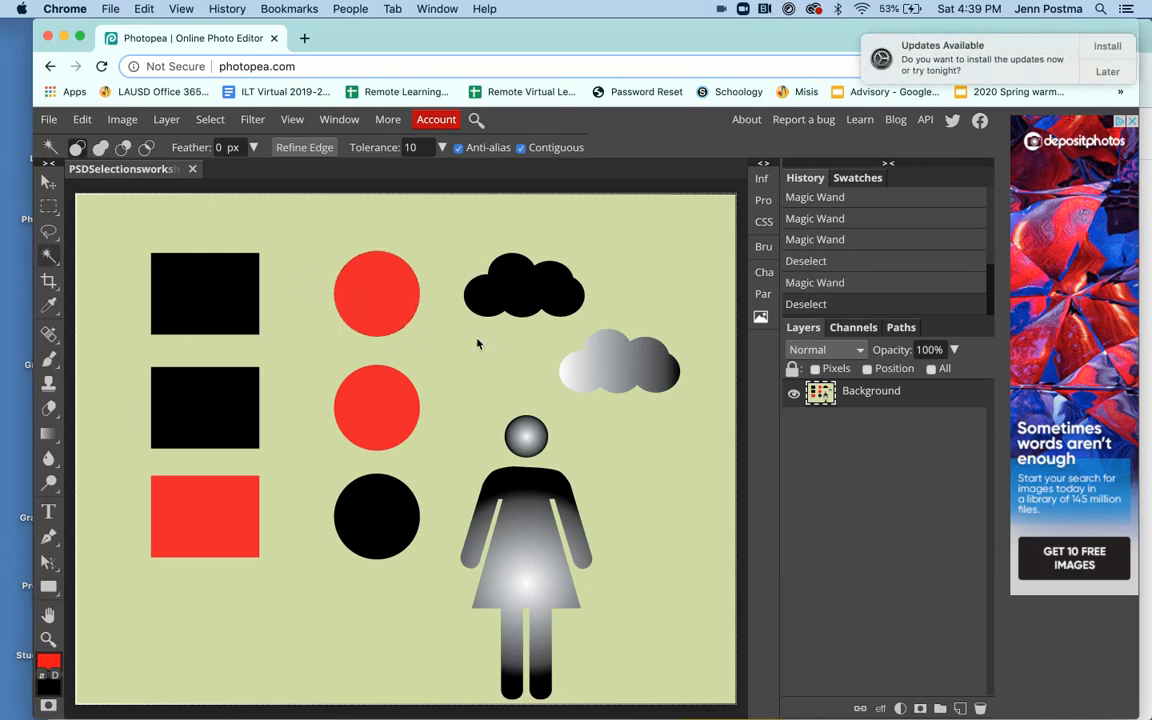
# Step: Select different tonal bands across the gradient cloud one at a time with the contiguous Magic Wand
pyautogui.click(603, 372)
pyautogui.click(645, 366)
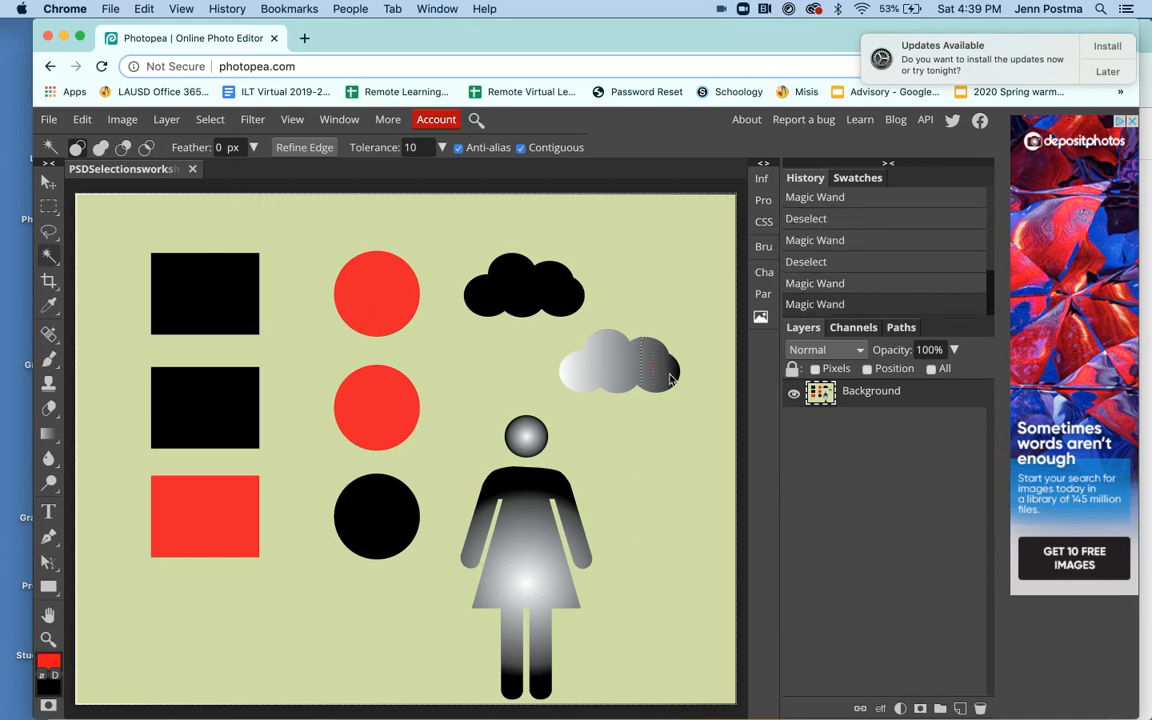
pyautogui.click(668, 373)
pyautogui.click(588, 372)
pyautogui.click(625, 366)
pyautogui.click(655, 372)
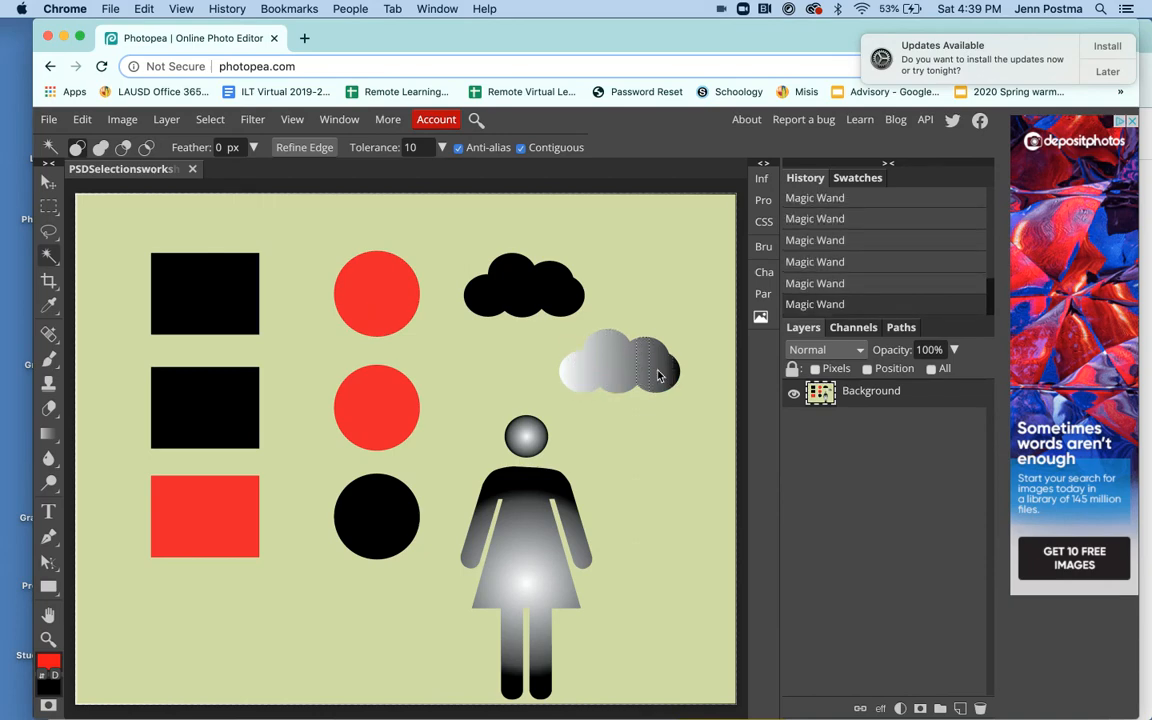
pyautogui.click(613, 366)
pyautogui.click(586, 361)
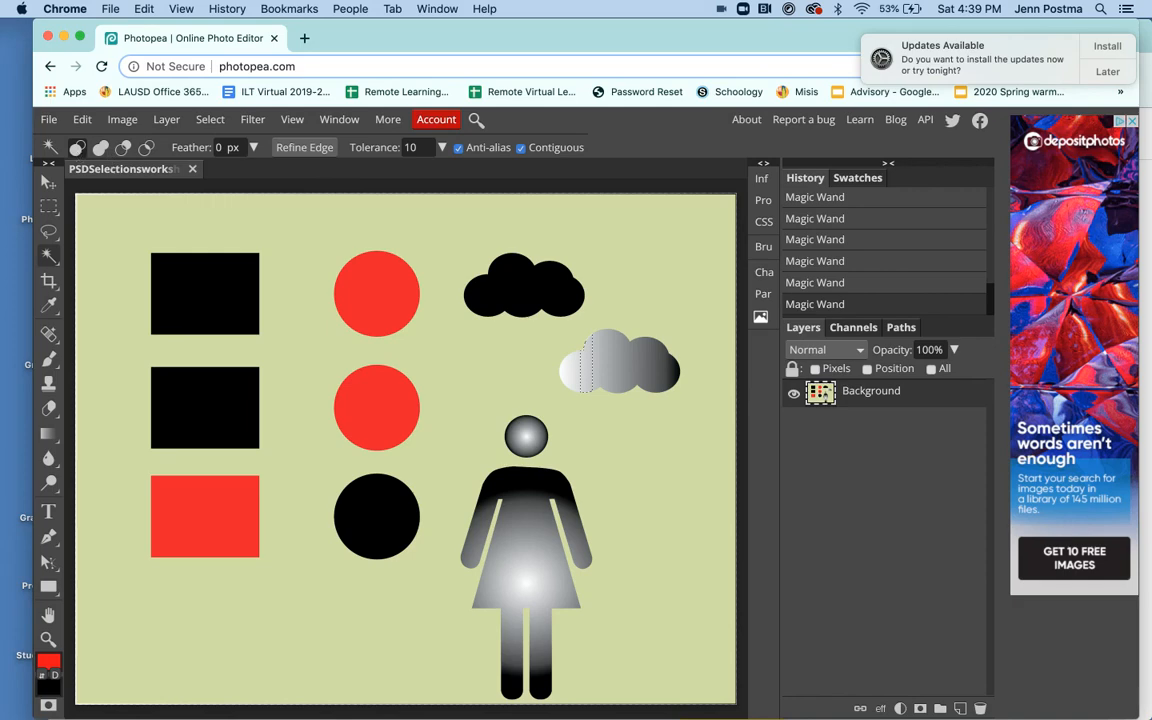
# Step: Try clearing several gradient cloud bands combined in the Magic Wand's add-to-selection mode, undo the clearing and deselect
pyautogui.click(100, 149)
pyautogui.click(634, 366)
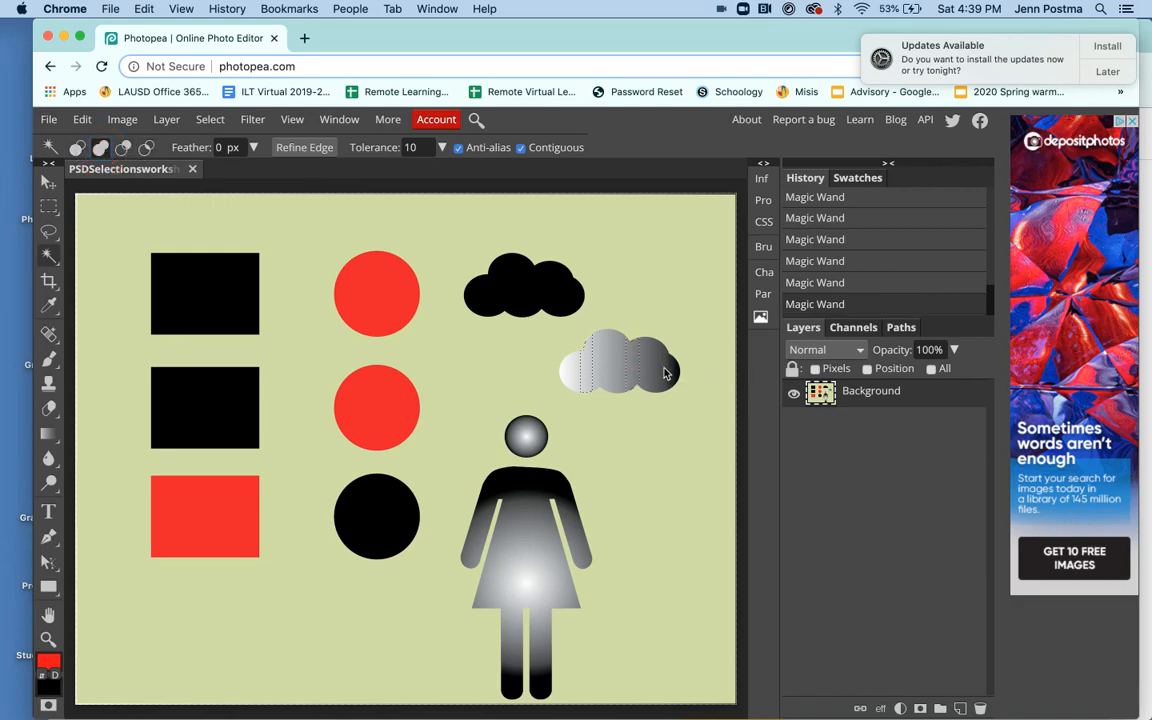
pyautogui.click(665, 368)
pyautogui.click(606, 364)
pyautogui.click(629, 365)
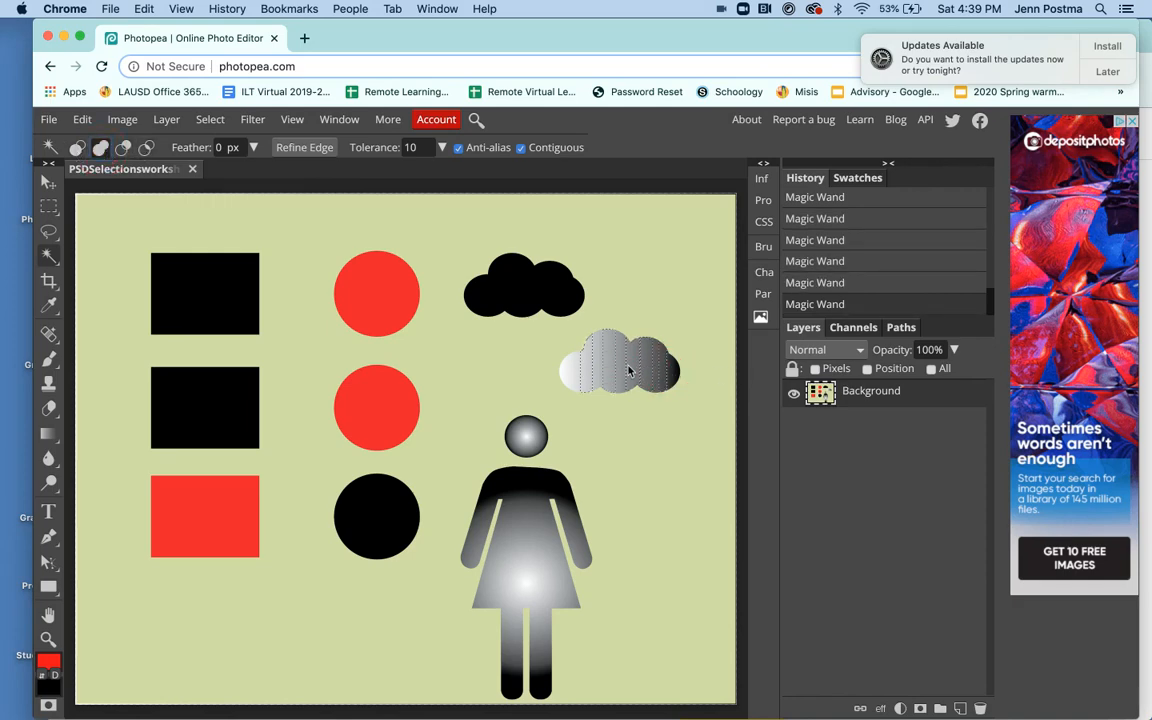
pyautogui.click(615, 367)
pyautogui.click(578, 368)
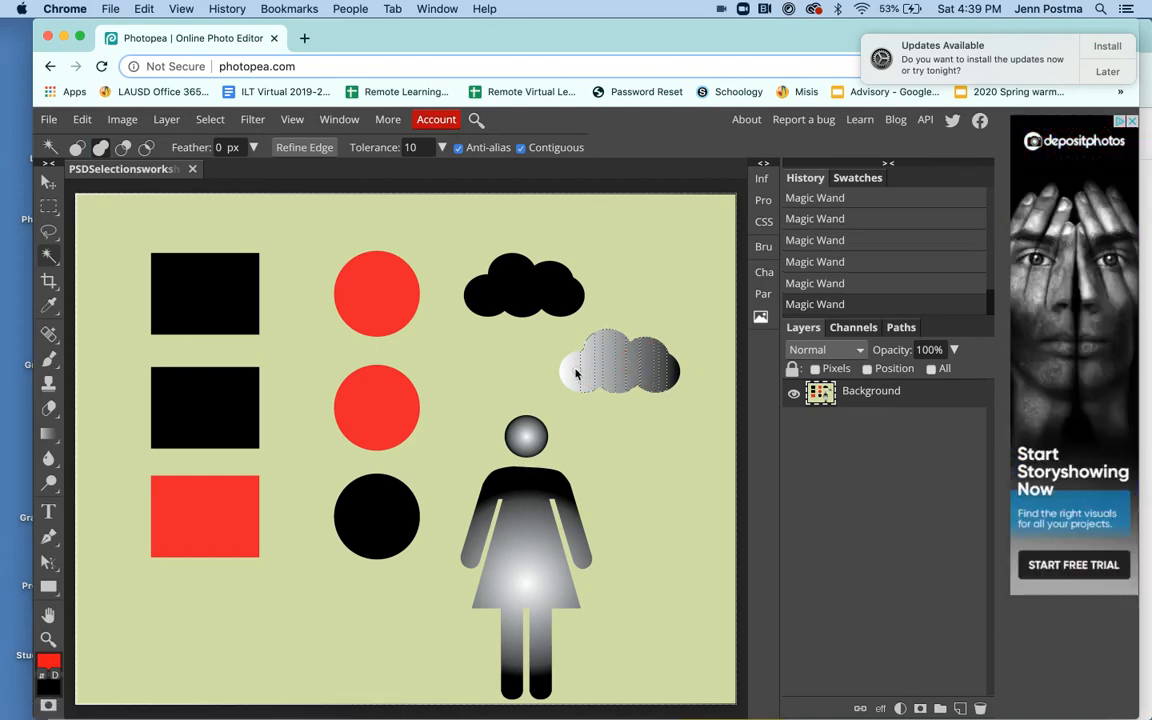
pyautogui.press('Delete')
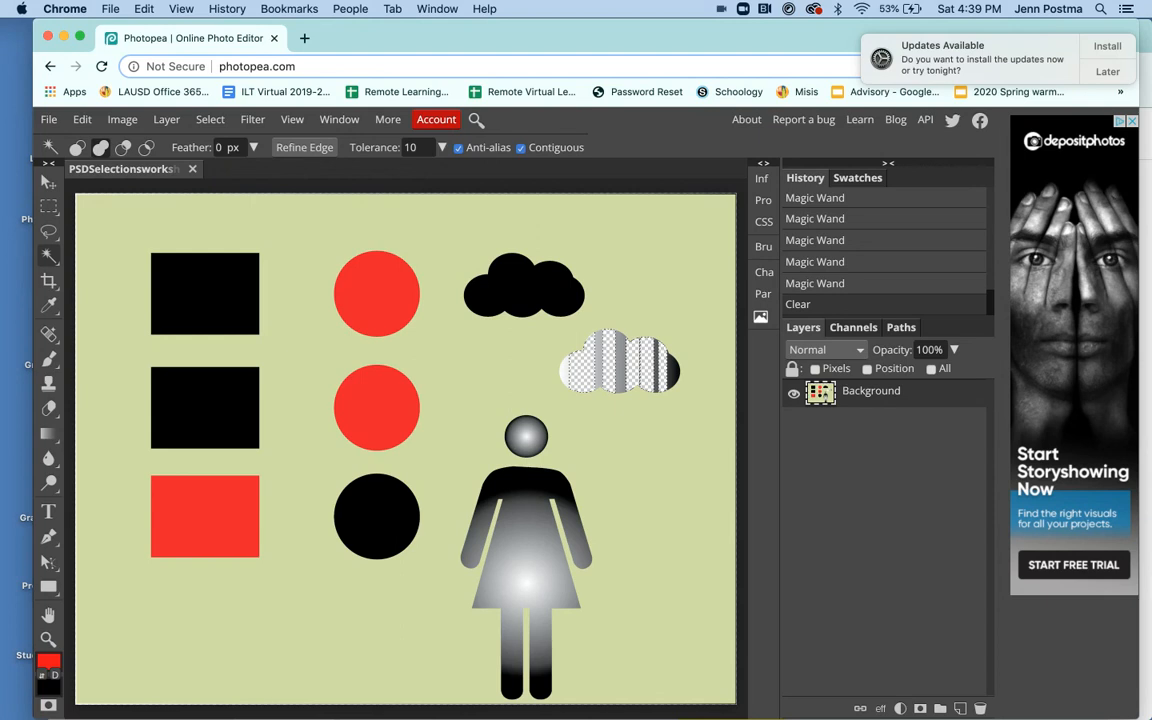
pyautogui.press('super+z')
pyautogui.press('super+d')
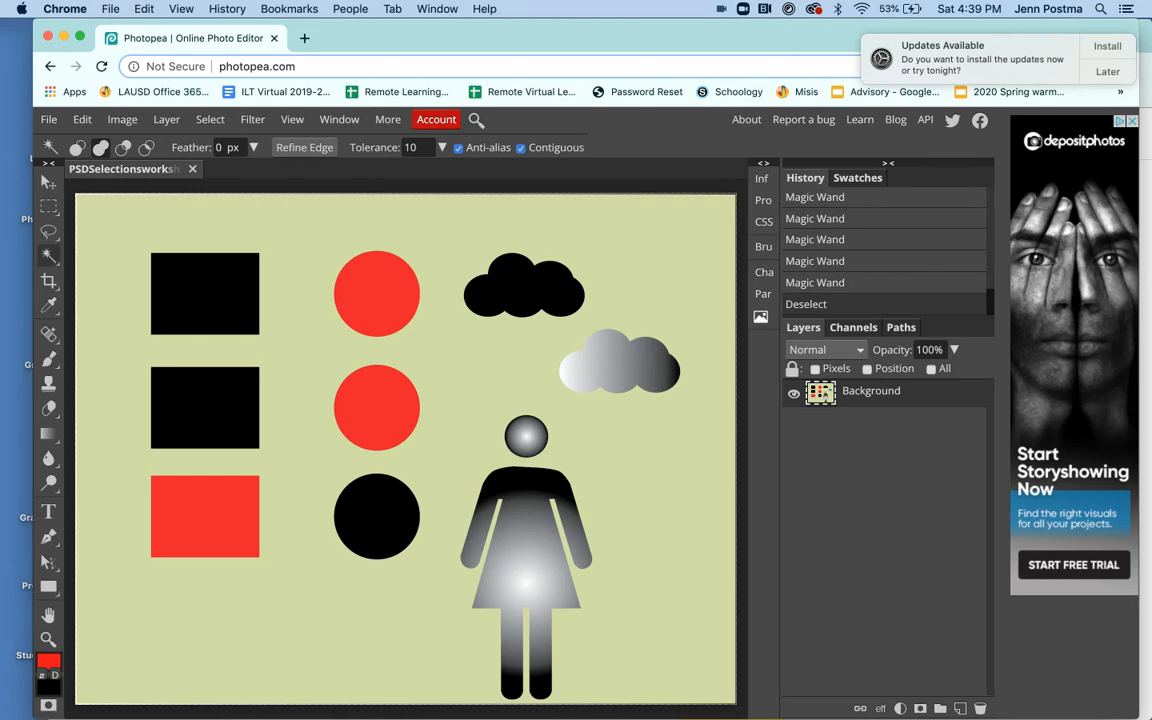
# Step: Select the green background around the shapes with the Magic Wand, clear it to transparency and deselect
pyautogui.click(50, 259)
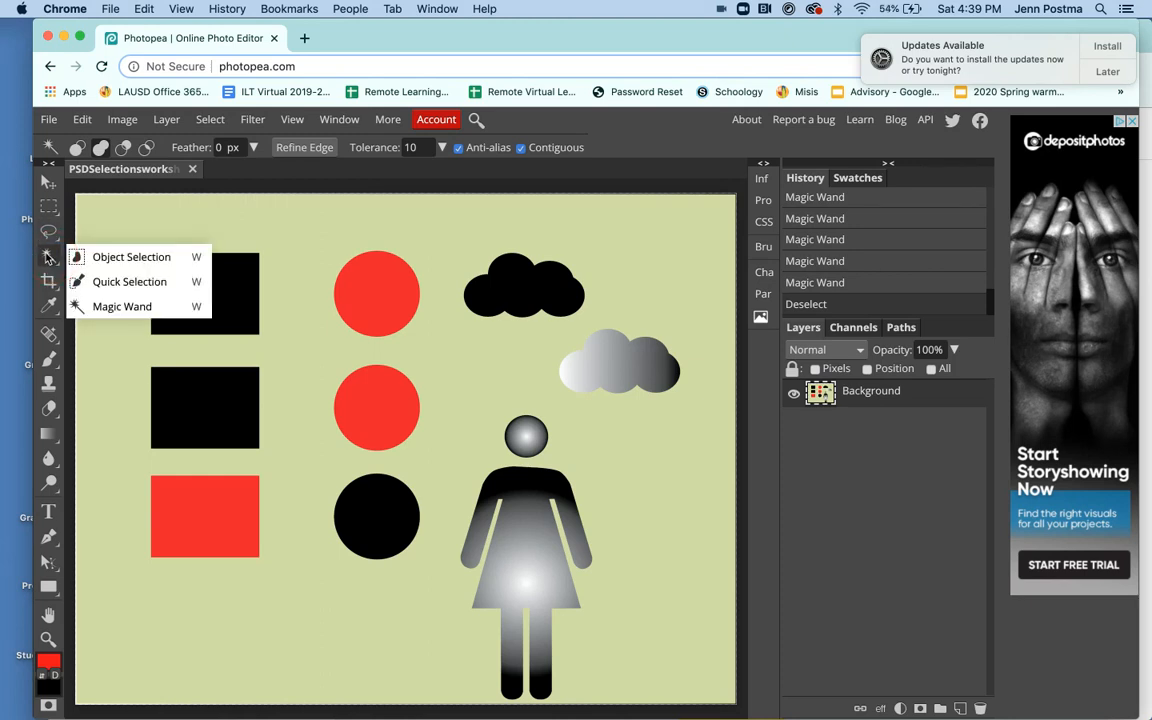
pyautogui.click(117, 311)
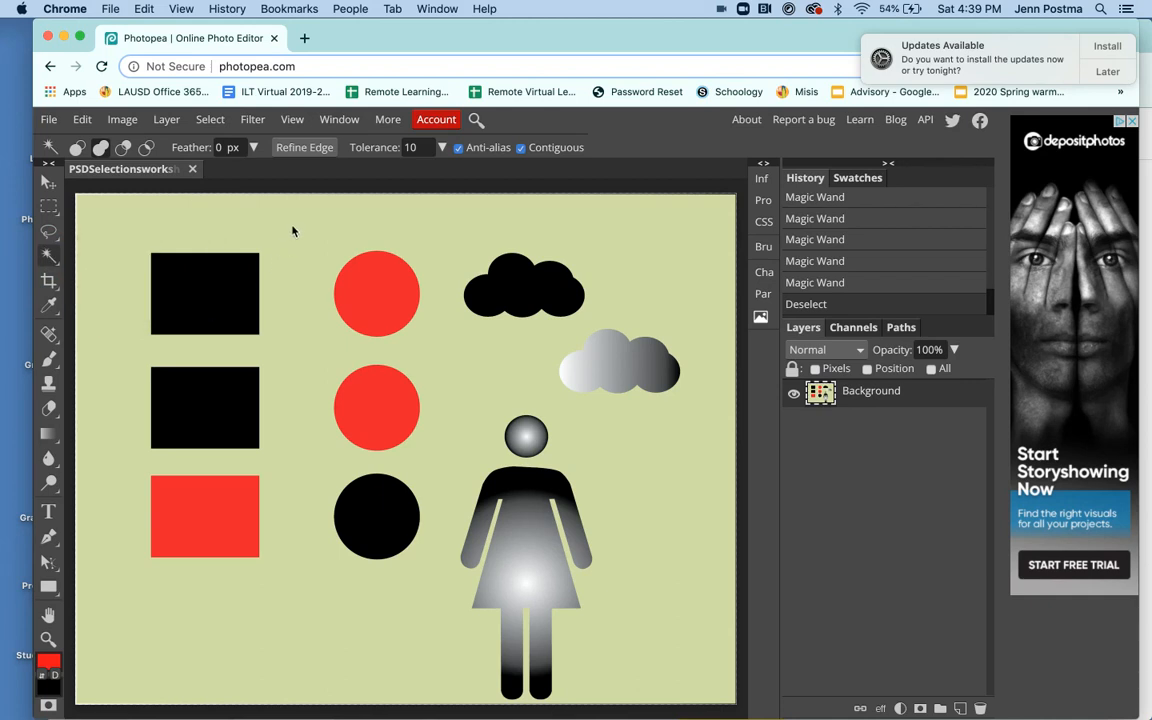
pyautogui.click(300, 235)
pyautogui.press('Delete')
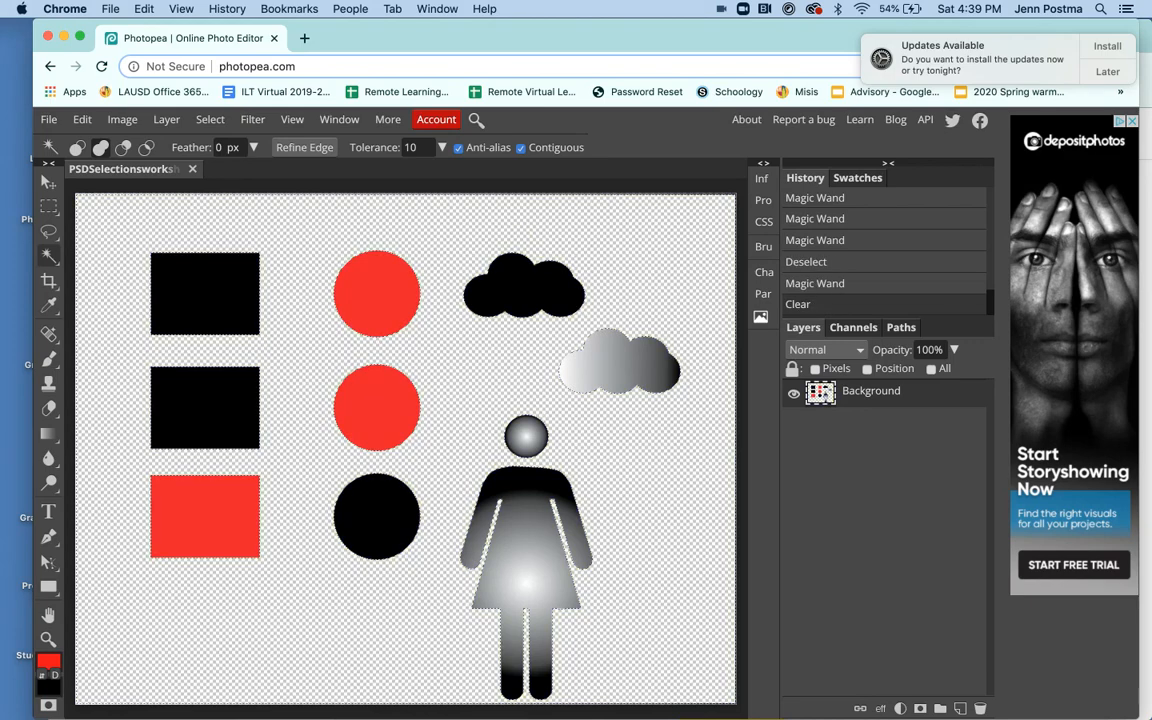
pyautogui.press('super+d')
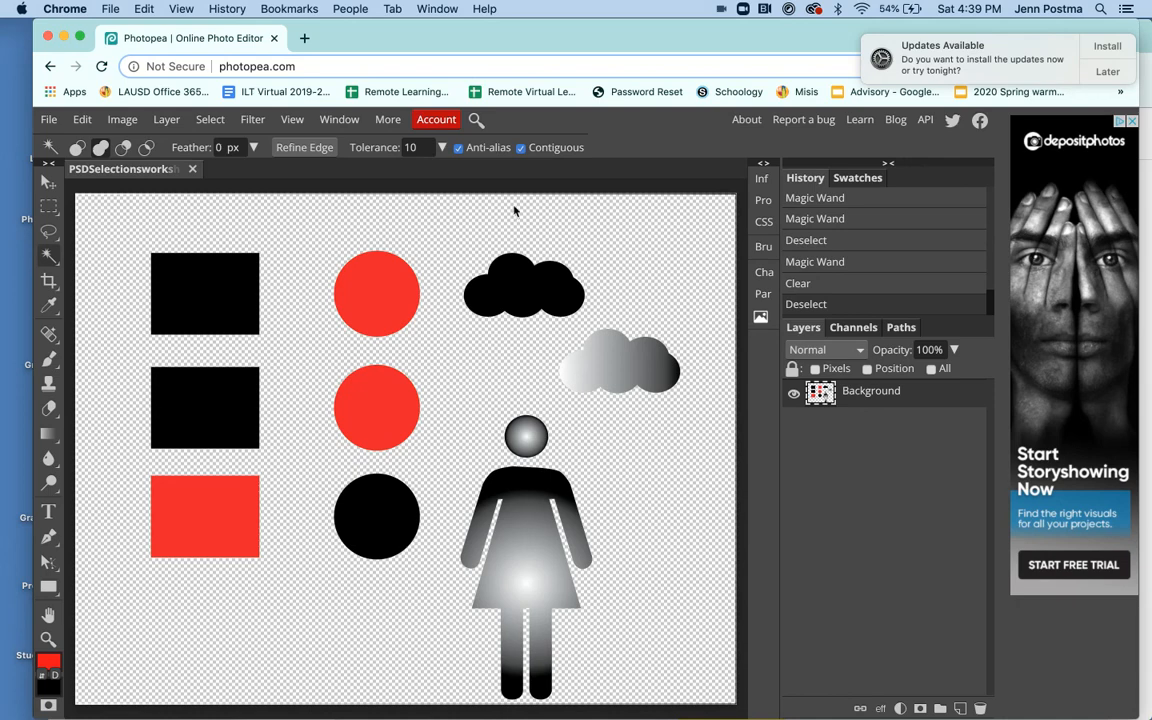
pyautogui.click(843, 289)
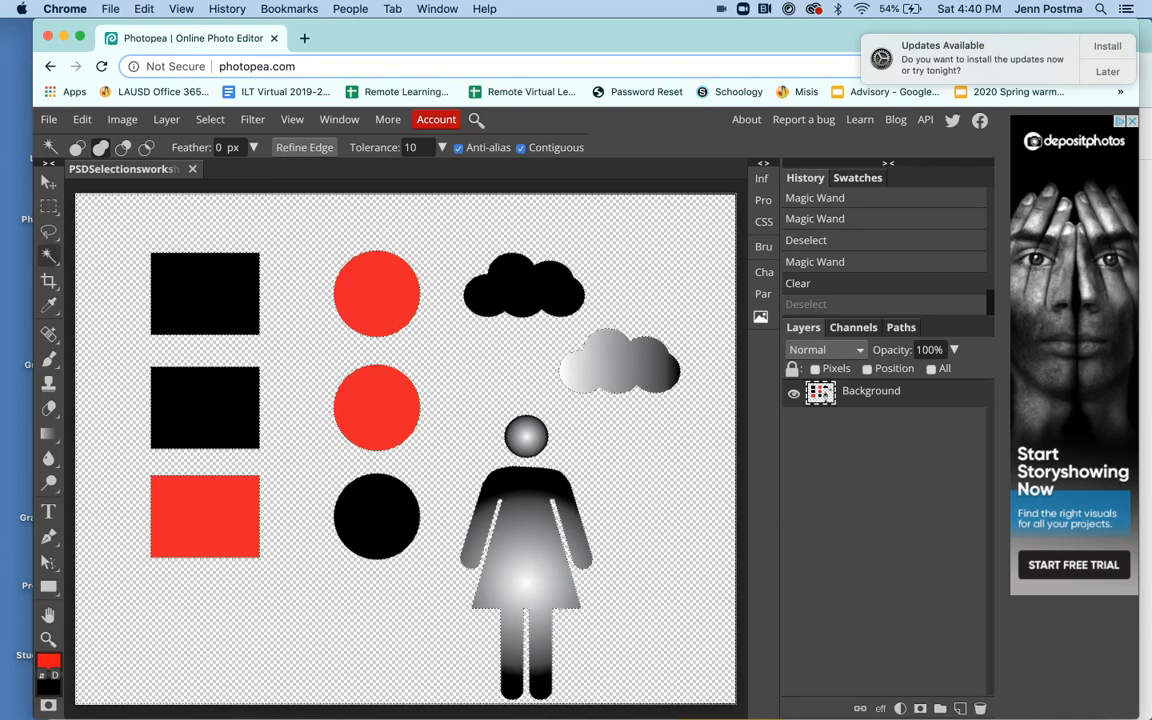
pyautogui.press('super+d')
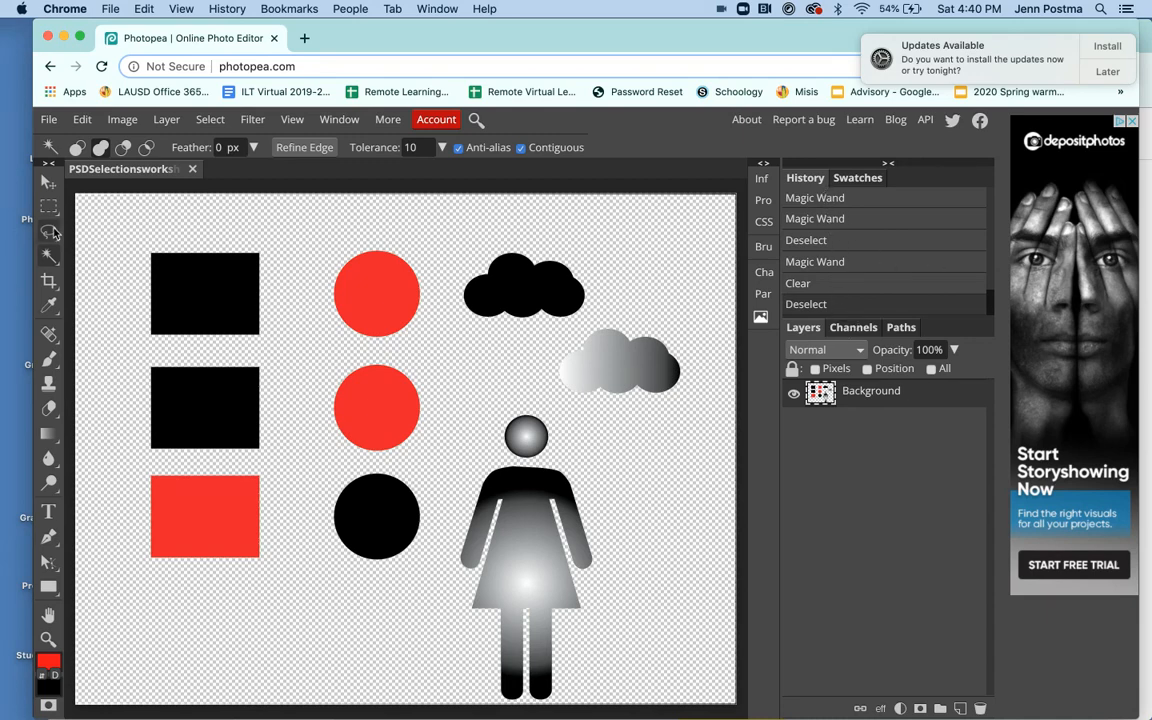
# Step: Select the gradient cloud, the figure's body and head, and the transparent background with Quick Selection in add mode
pyautogui.click(49, 258)
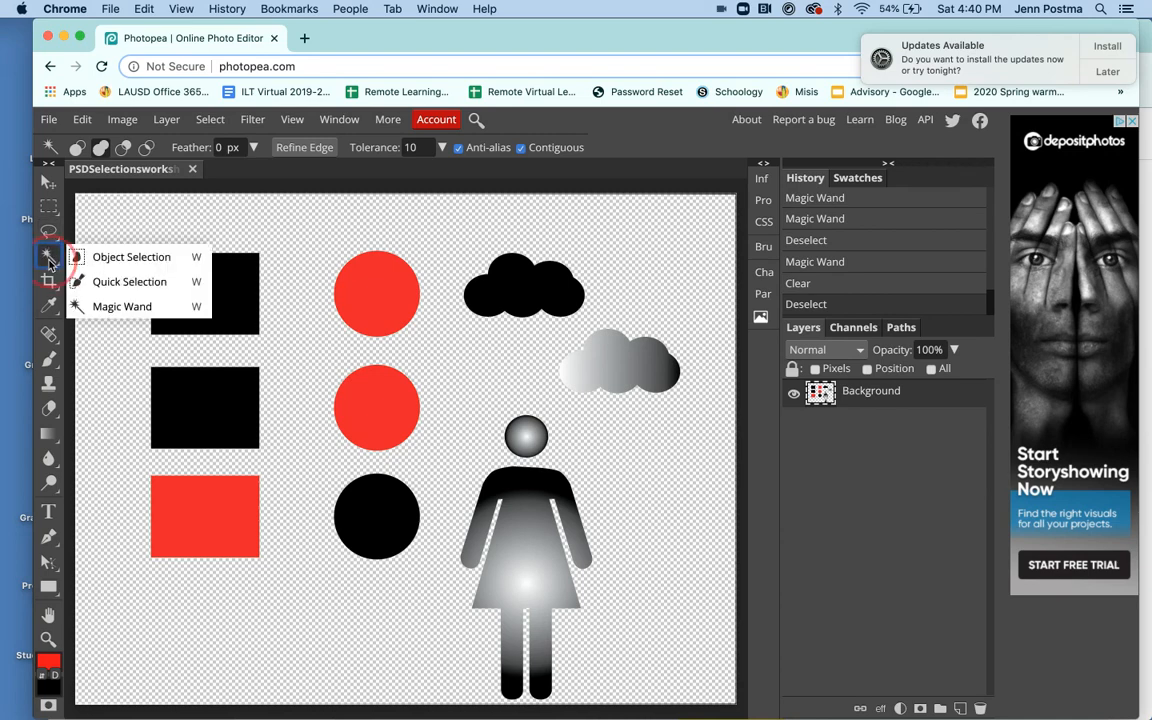
pyautogui.click(49, 258)
pyautogui.click(49, 258)
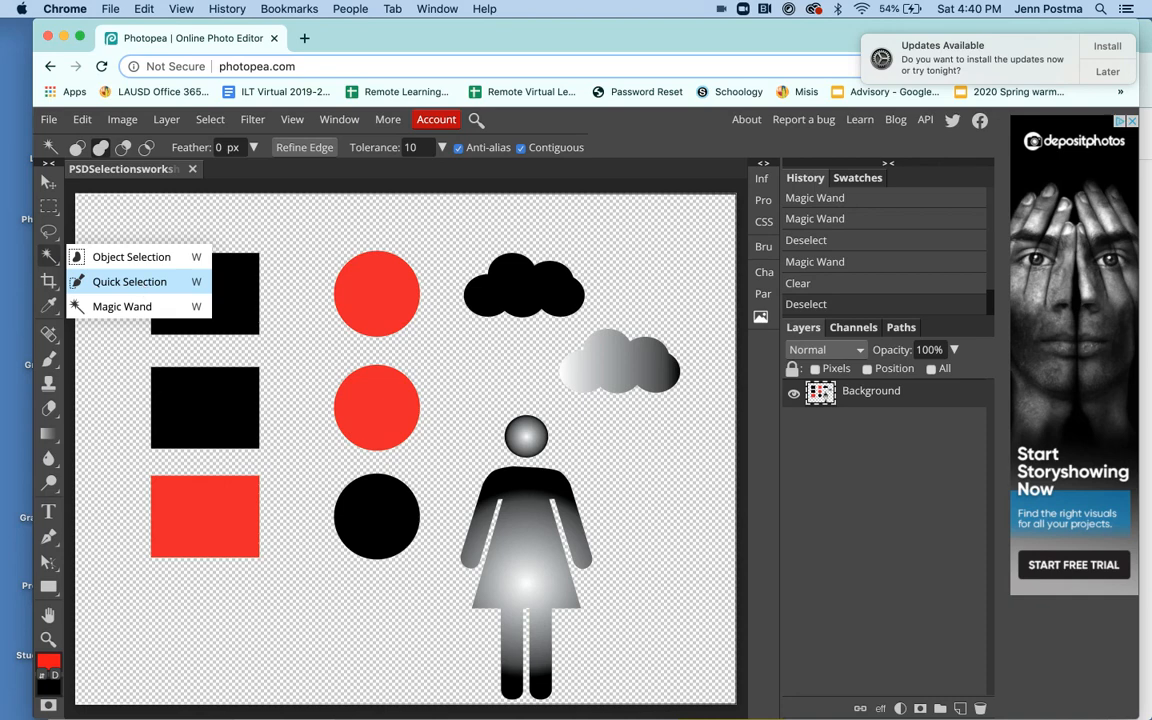
pyautogui.click(129, 281)
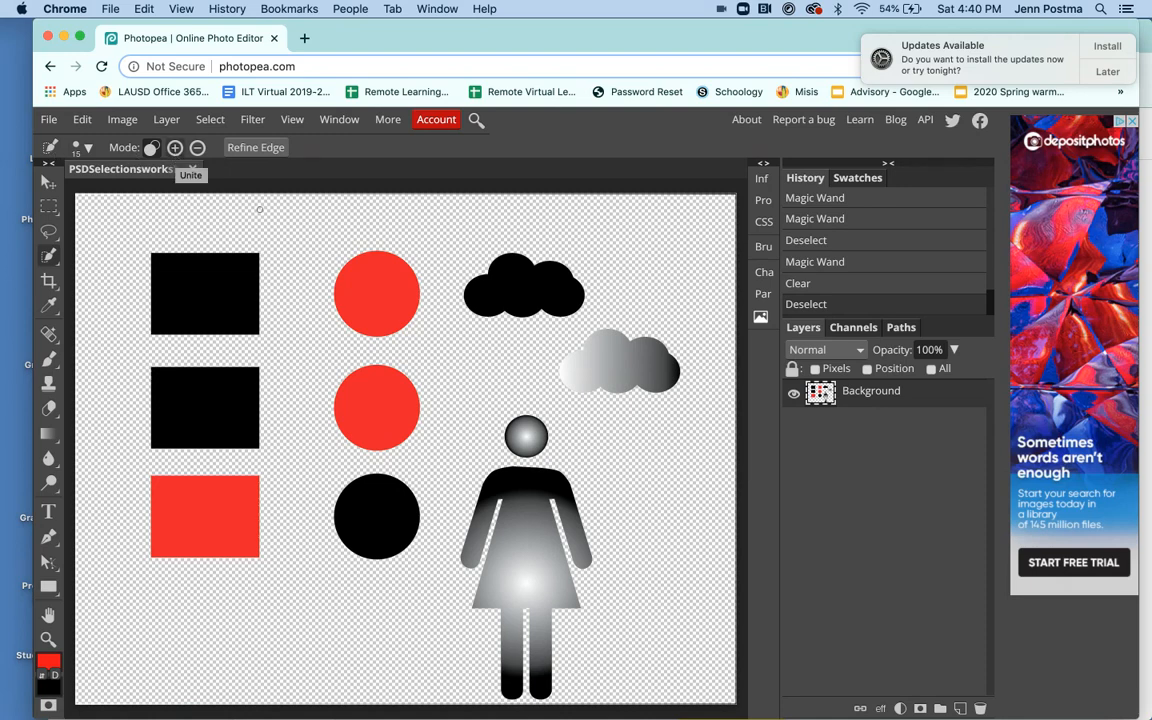
pyautogui.click(175, 148)
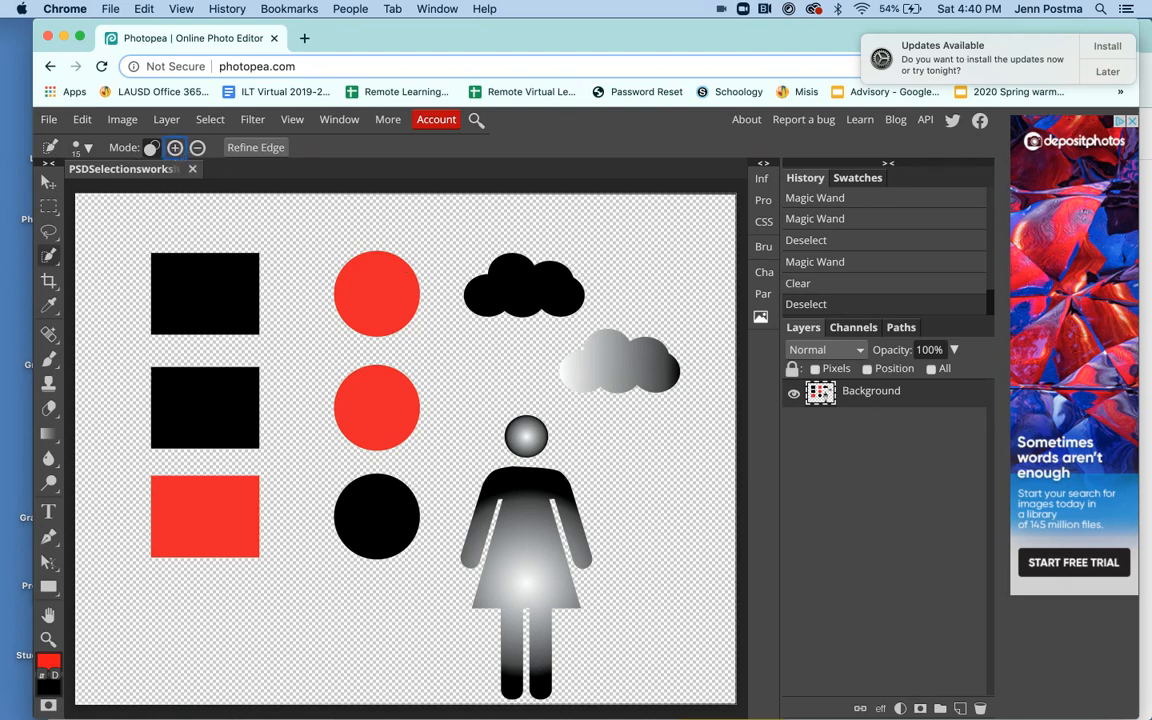
pyautogui.click(634, 360)
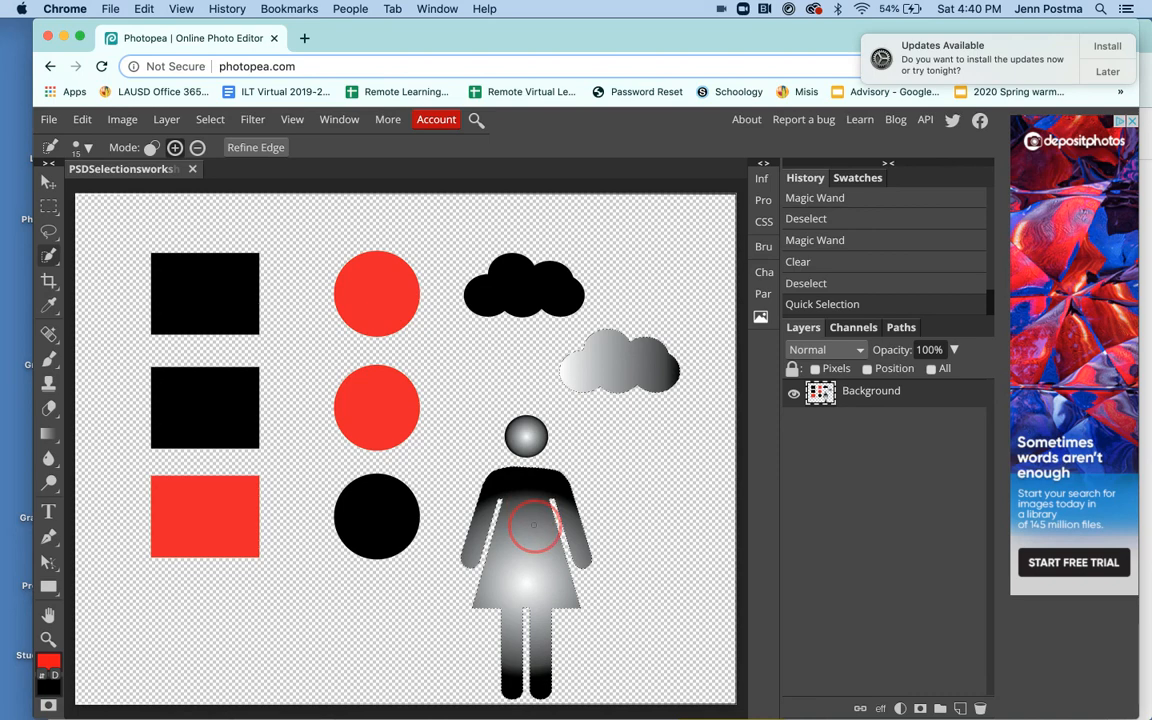
pyautogui.click(534, 524)
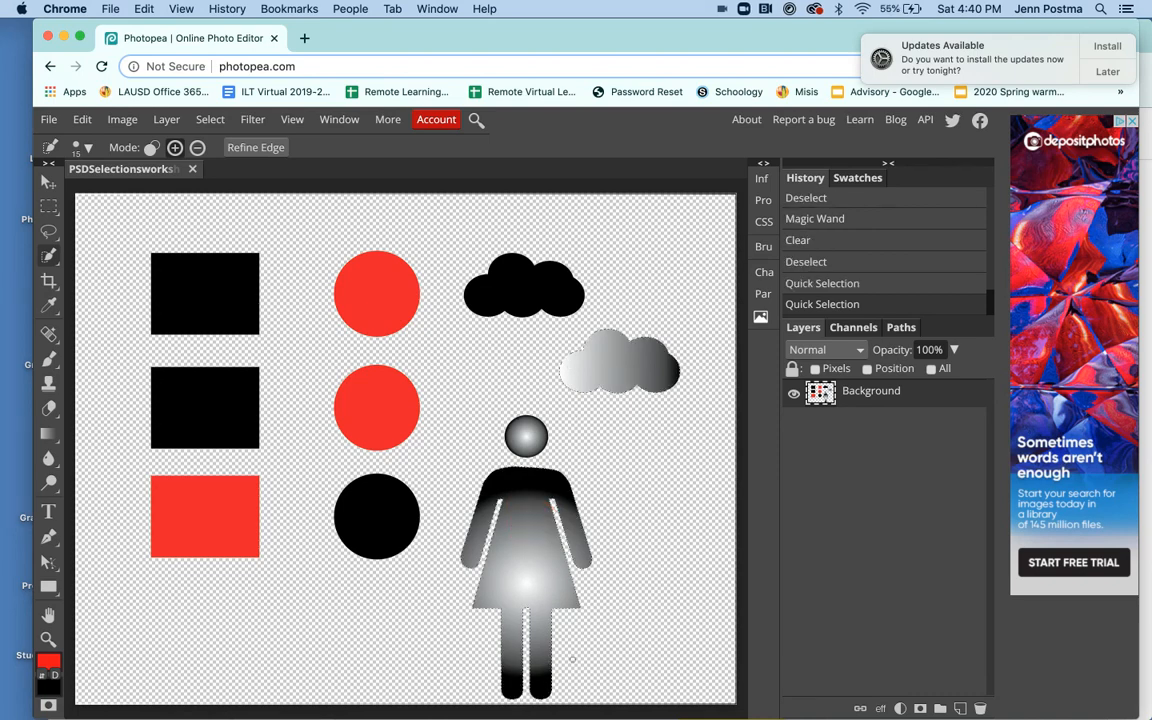
pyautogui.click(533, 437)
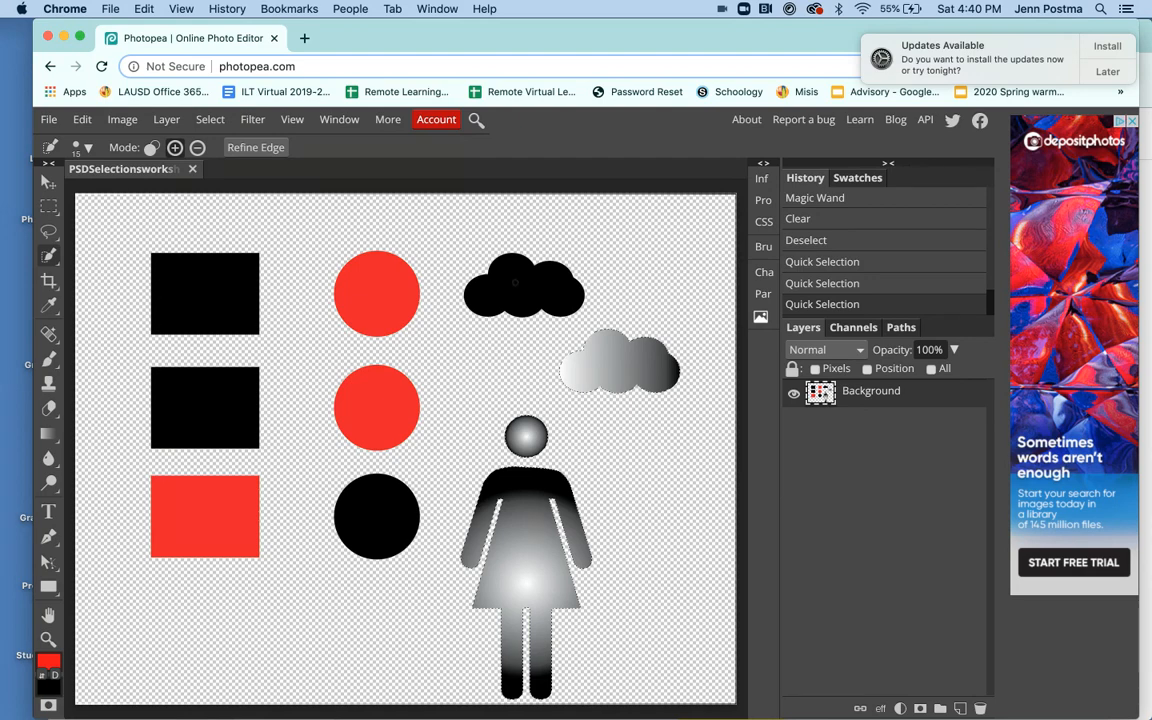
pyautogui.moveTo(577, 367); pyautogui.dragTo(521, 350)
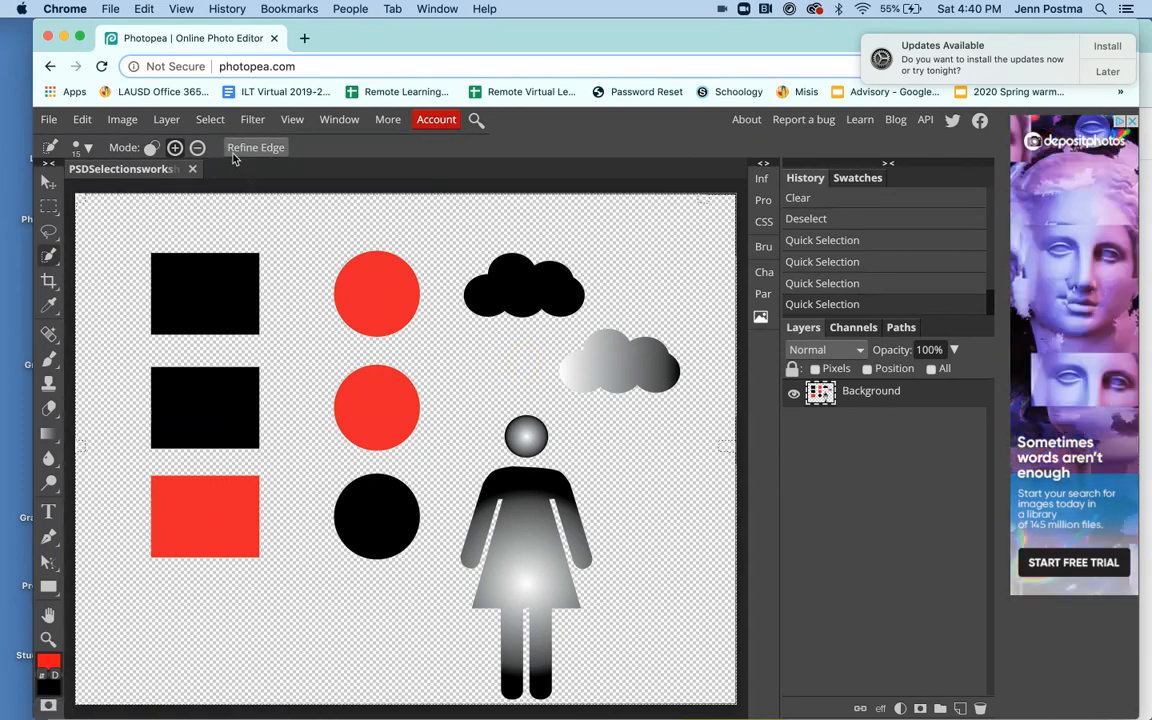
# Step: Subtract parts of the figure's upper torso from the selection with Quick Selection and deselect everything
pyautogui.click(197, 147)
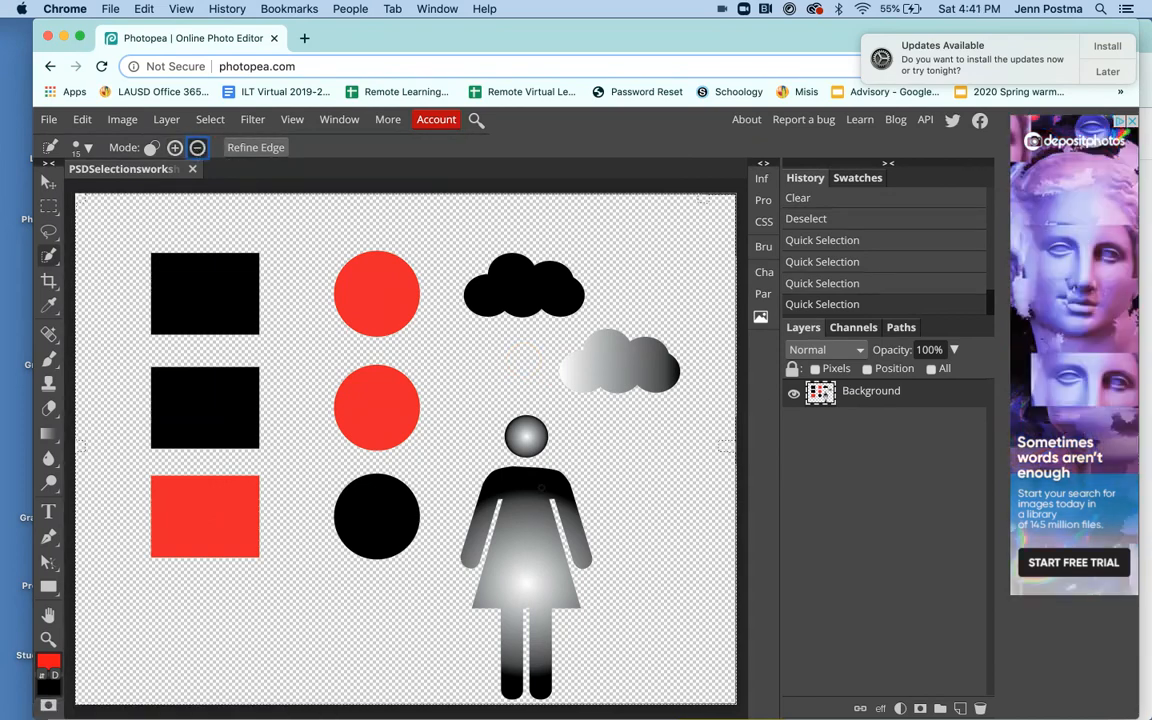
pyautogui.click(546, 473)
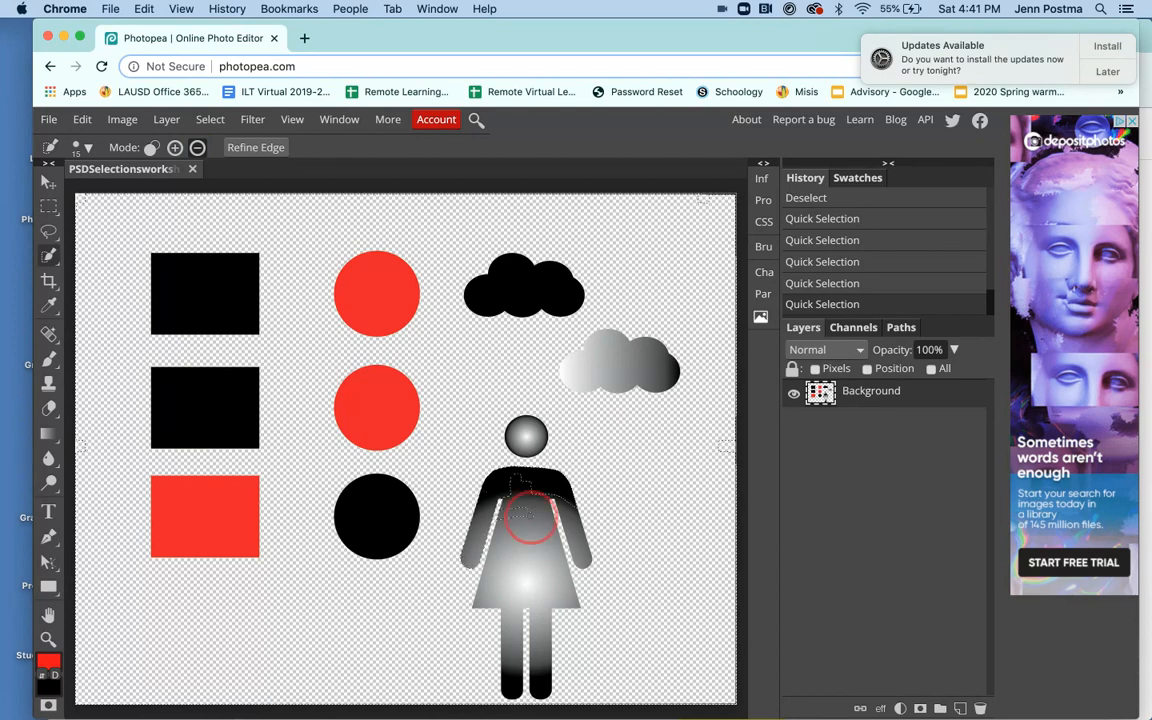
pyautogui.click(527, 490)
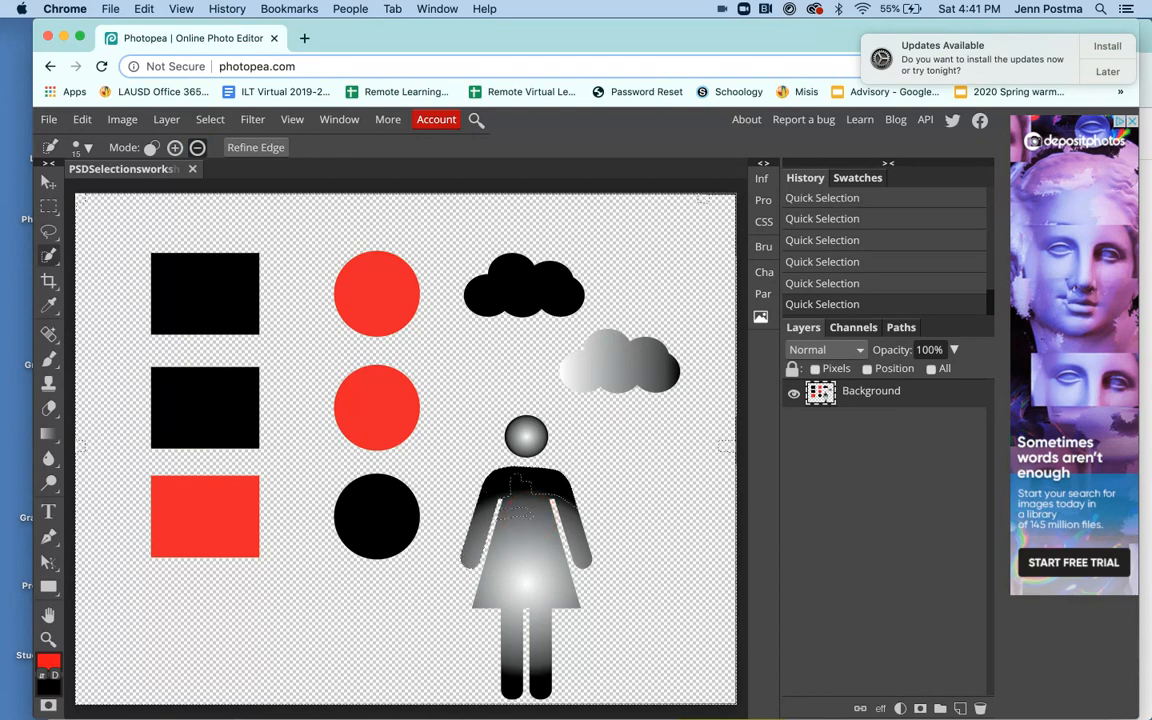
pyautogui.press('super+d')
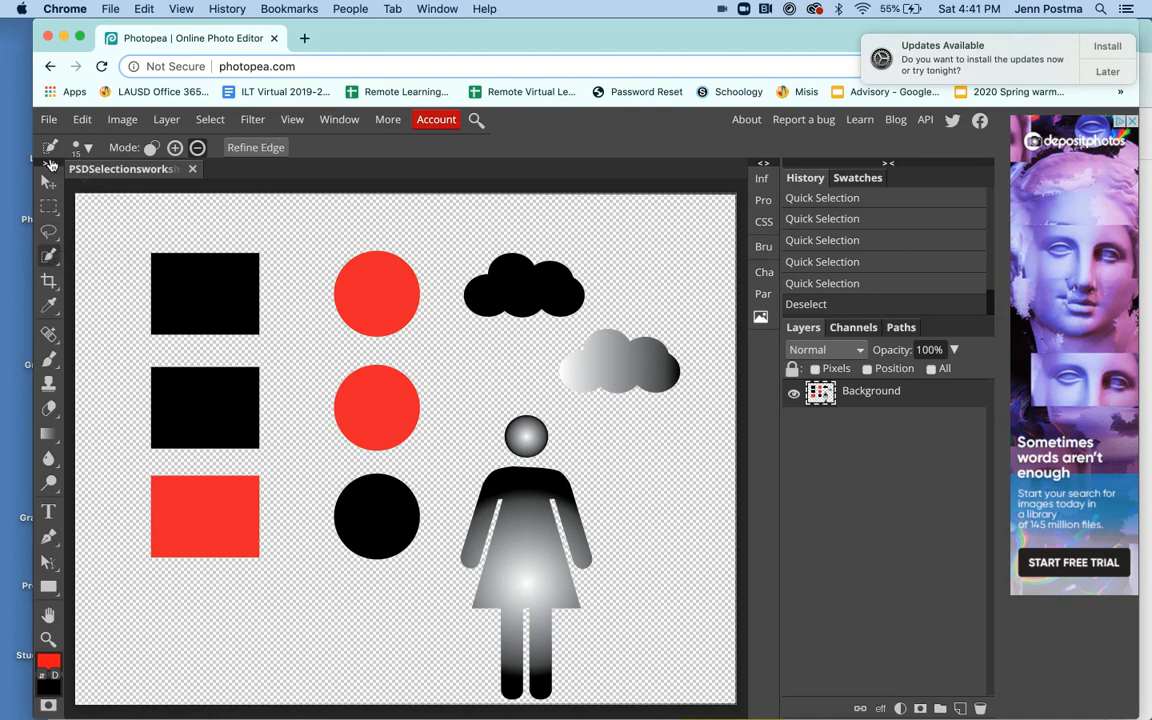
# Step: Quick-select the upper red circle and the transparent background with a 165 px brush, and deselect
pyautogui.click(88, 148)
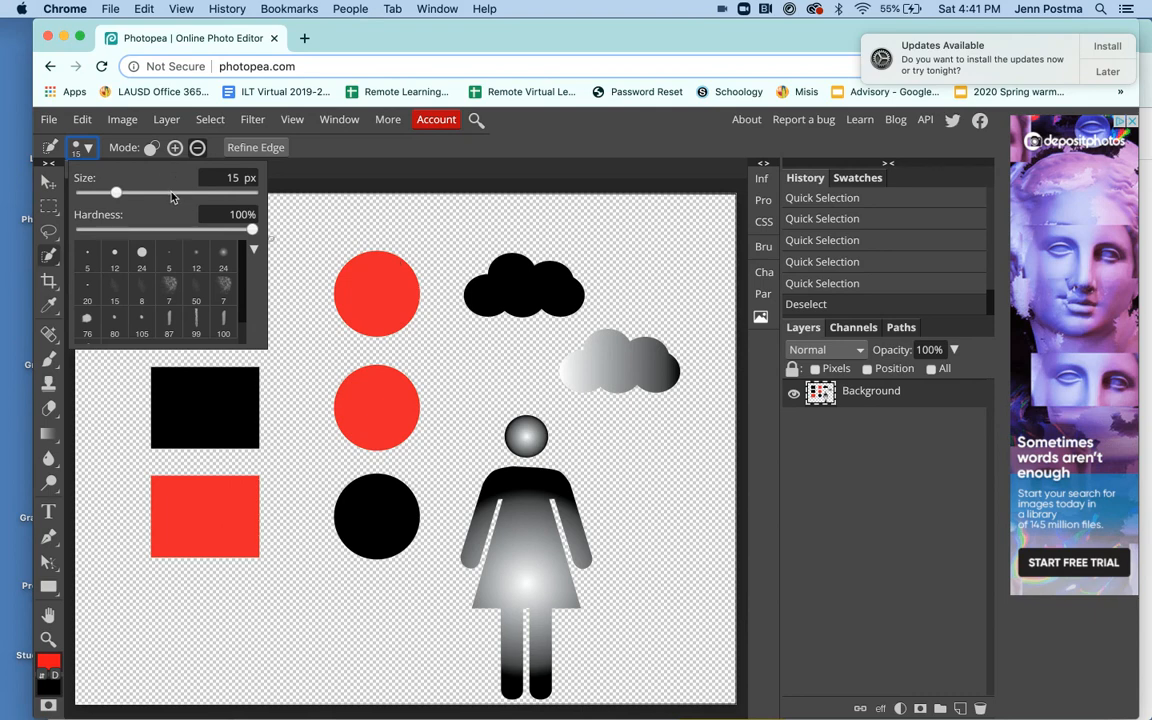
pyautogui.moveTo(174, 197); pyautogui.dragTo(169, 192)
pyautogui.click(376, 295)
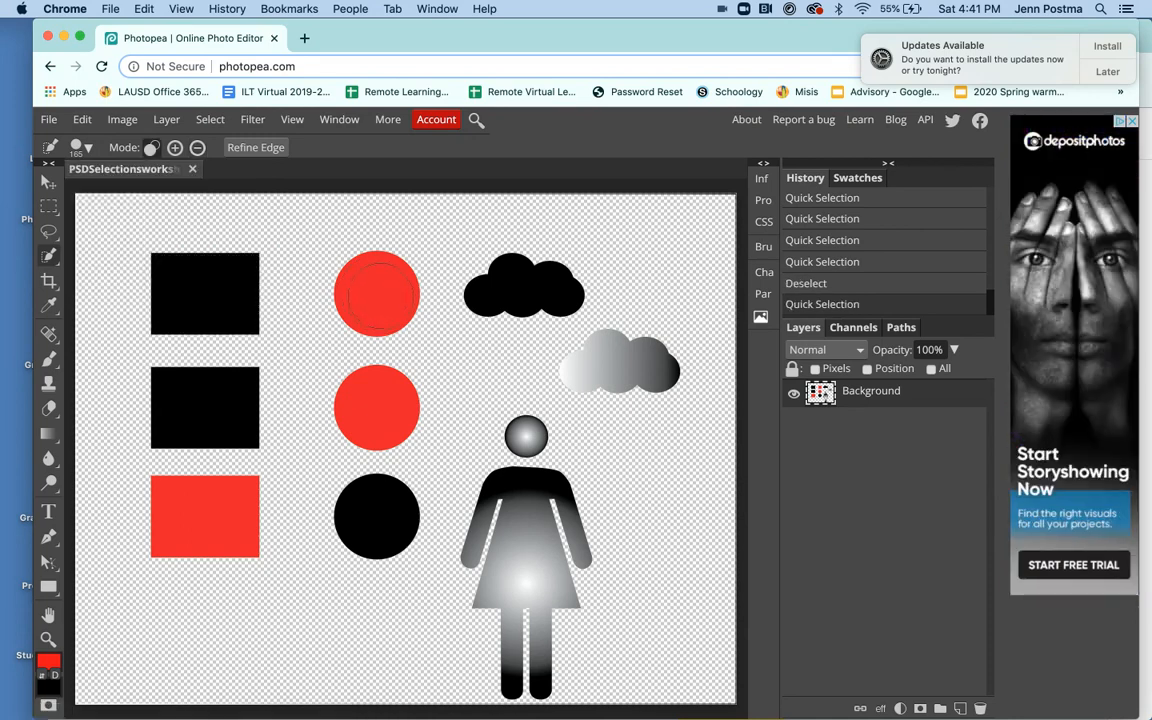
pyautogui.click(524, 347)
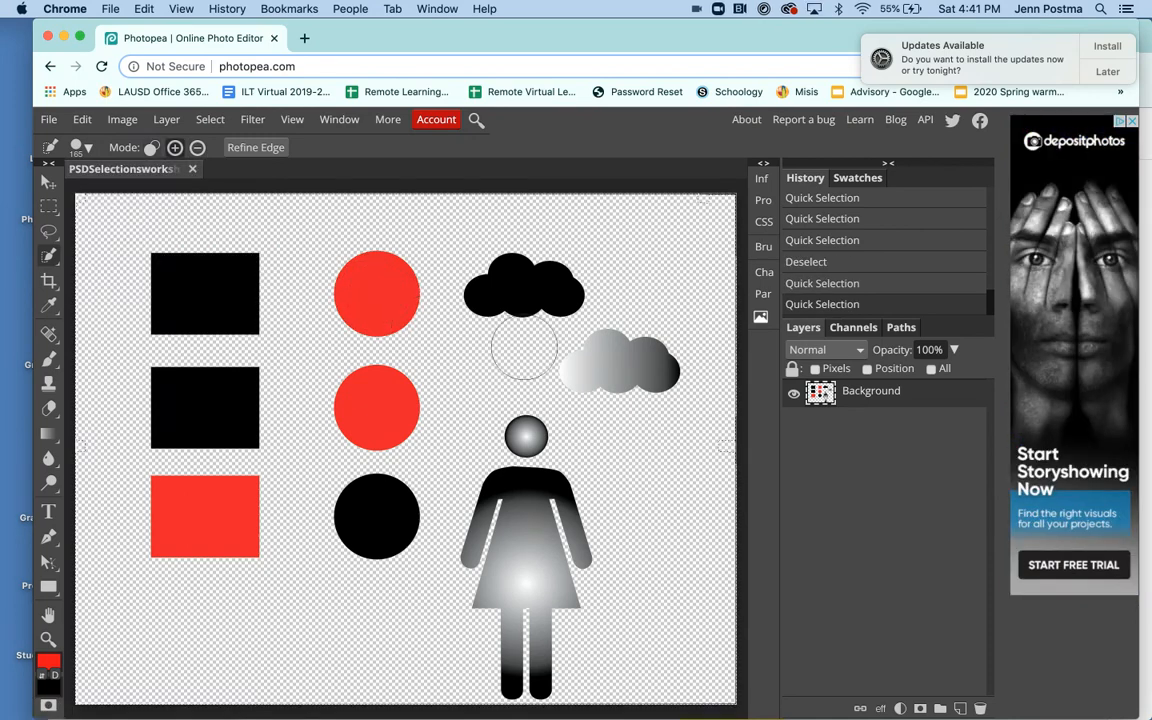
pyautogui.press('super+d')
# Step: Trace a closed Magnetic Lasso selection around the figure's shoulders, upper torso and arms
pyautogui.click(53, 259)
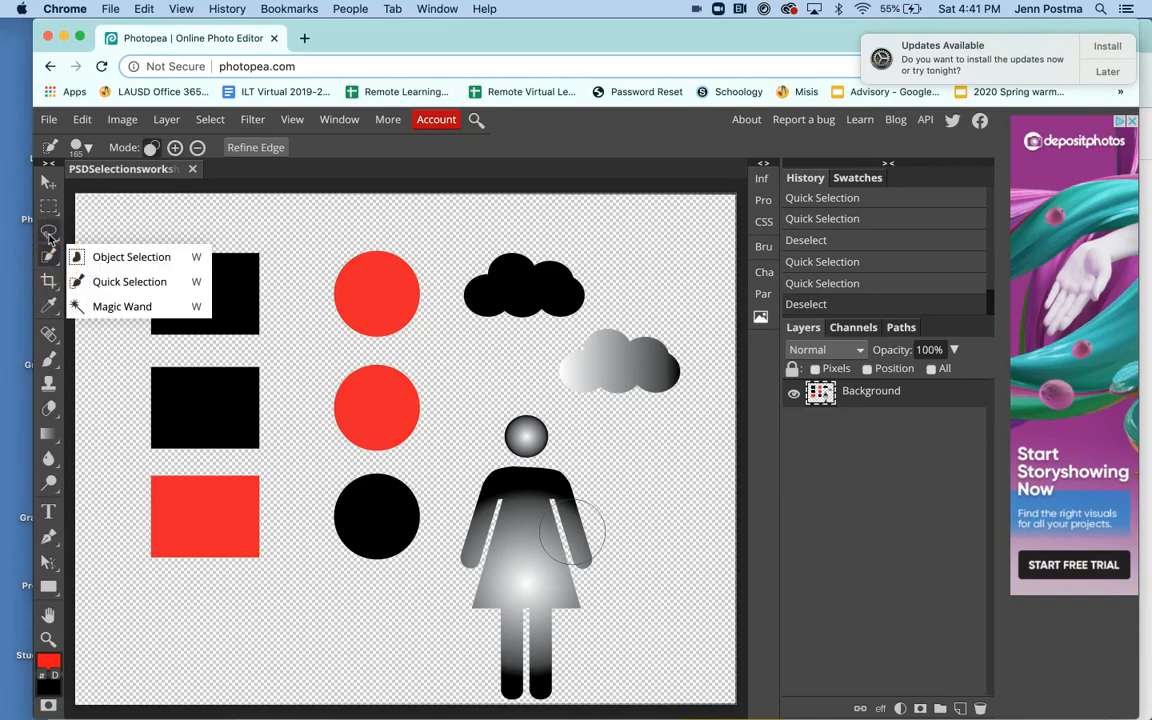
pyautogui.click(50, 234)
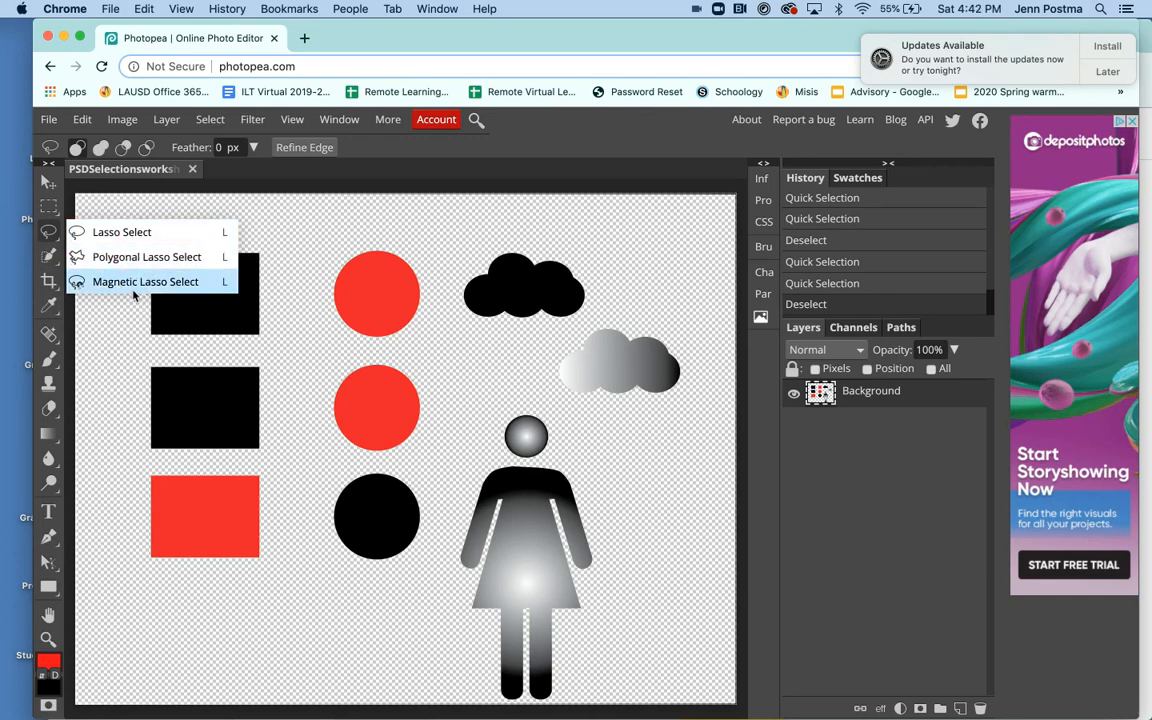
pyautogui.click(193, 289)
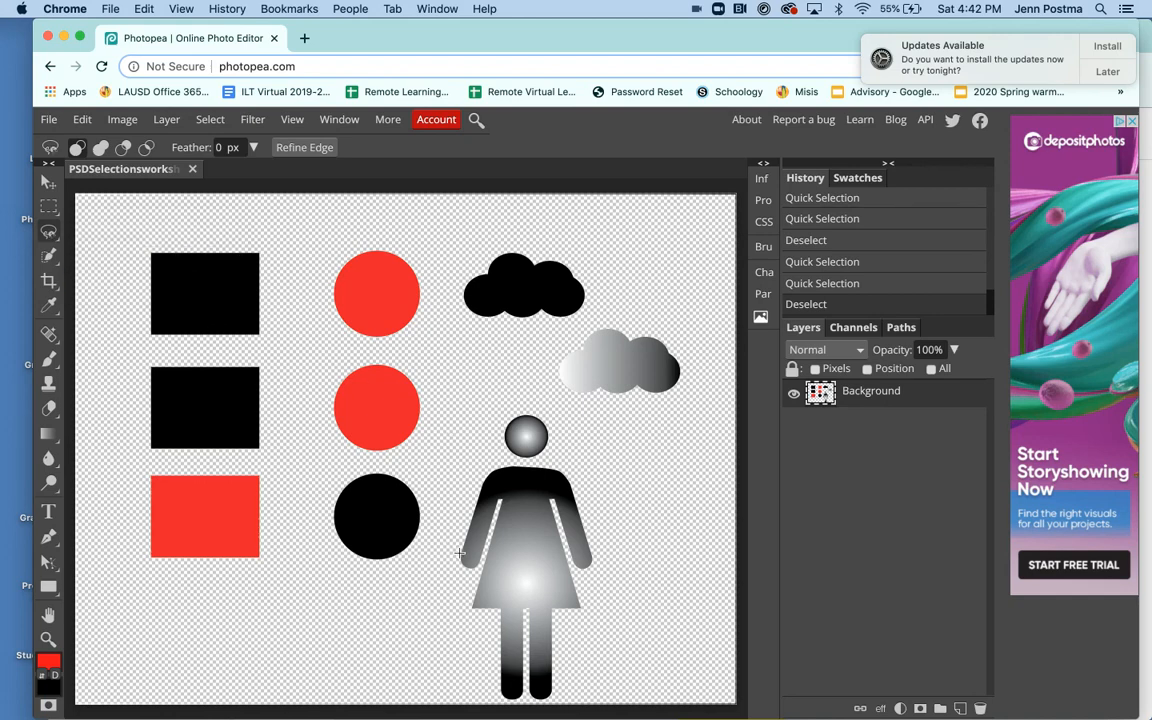
pyautogui.click(495, 468)
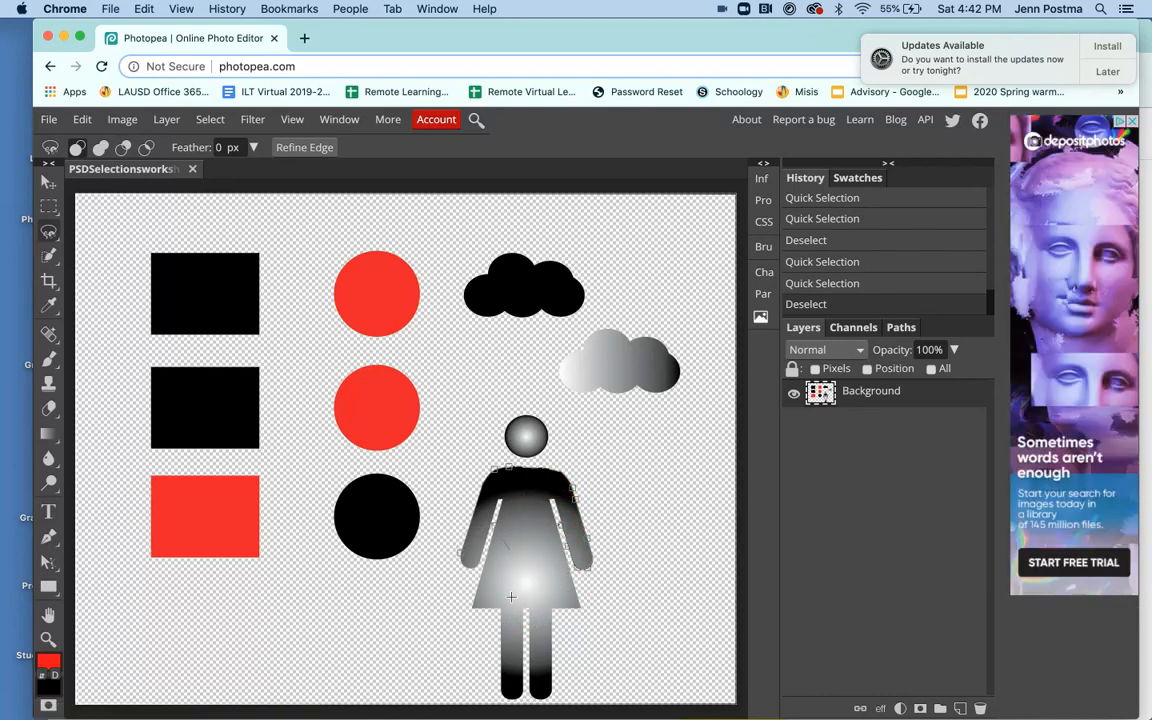
pyautogui.click(462, 554)
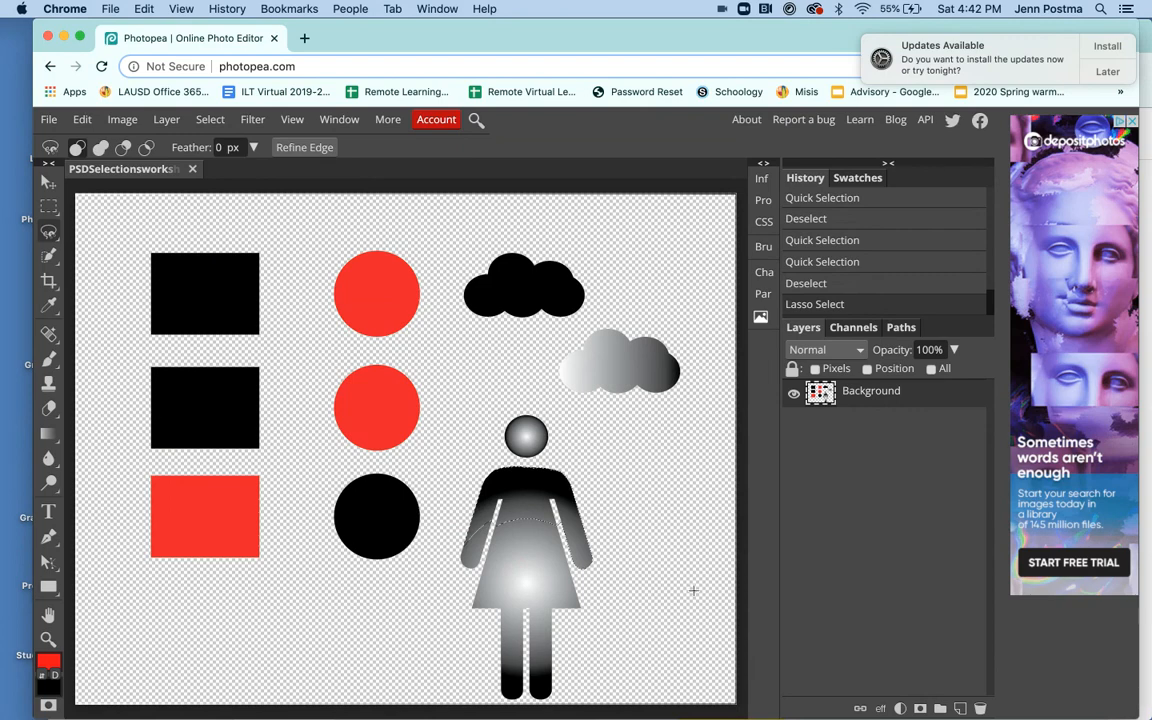
# Step: Try clearing the lassoed upper body and deselecting, and undo both actions
pyautogui.press('Delete')
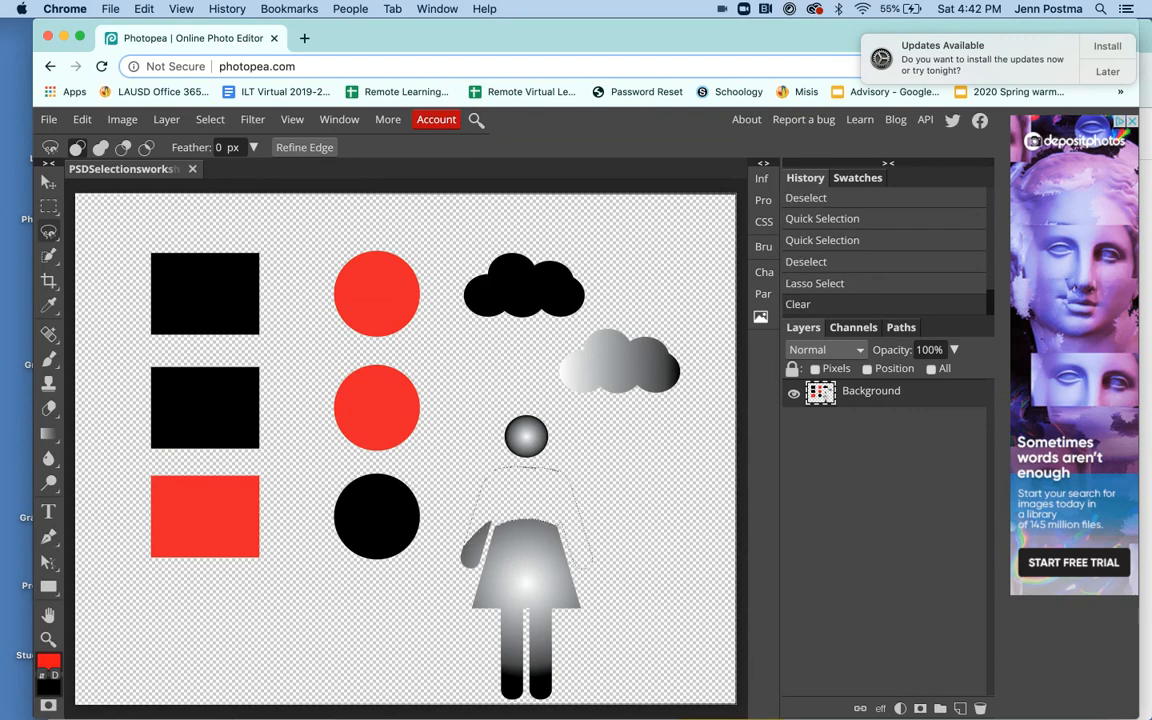
pyautogui.press('super+d')
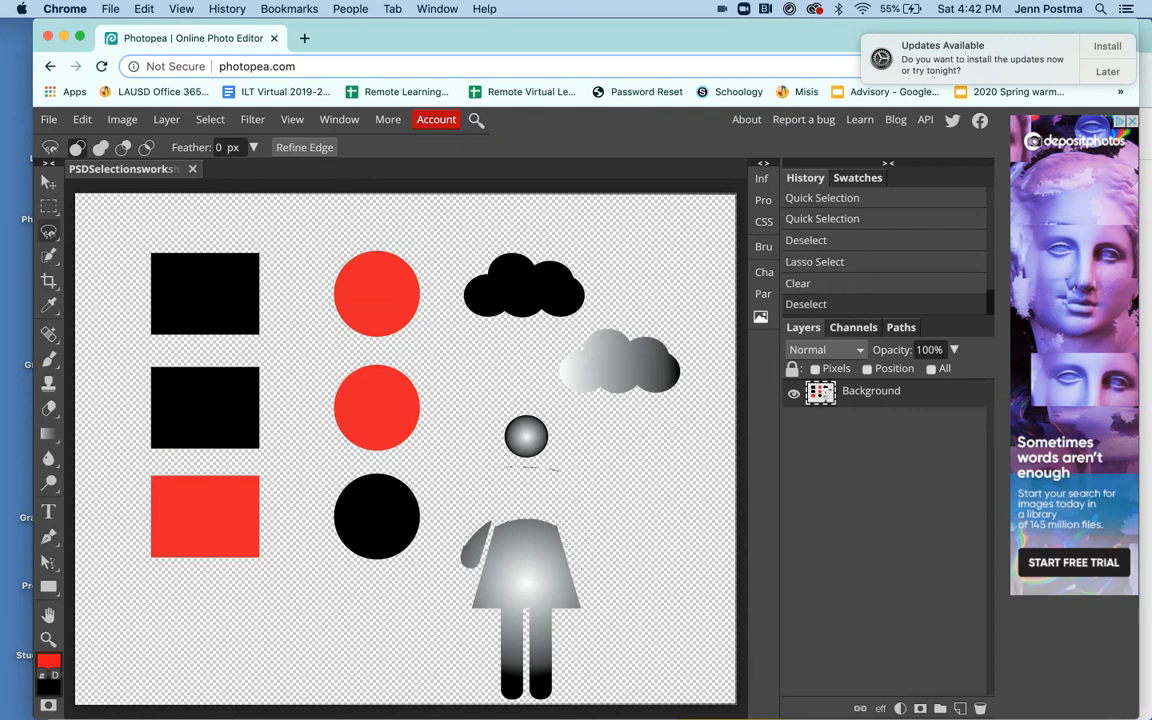
pyautogui.press('super+z')
pyautogui.press('super+z')
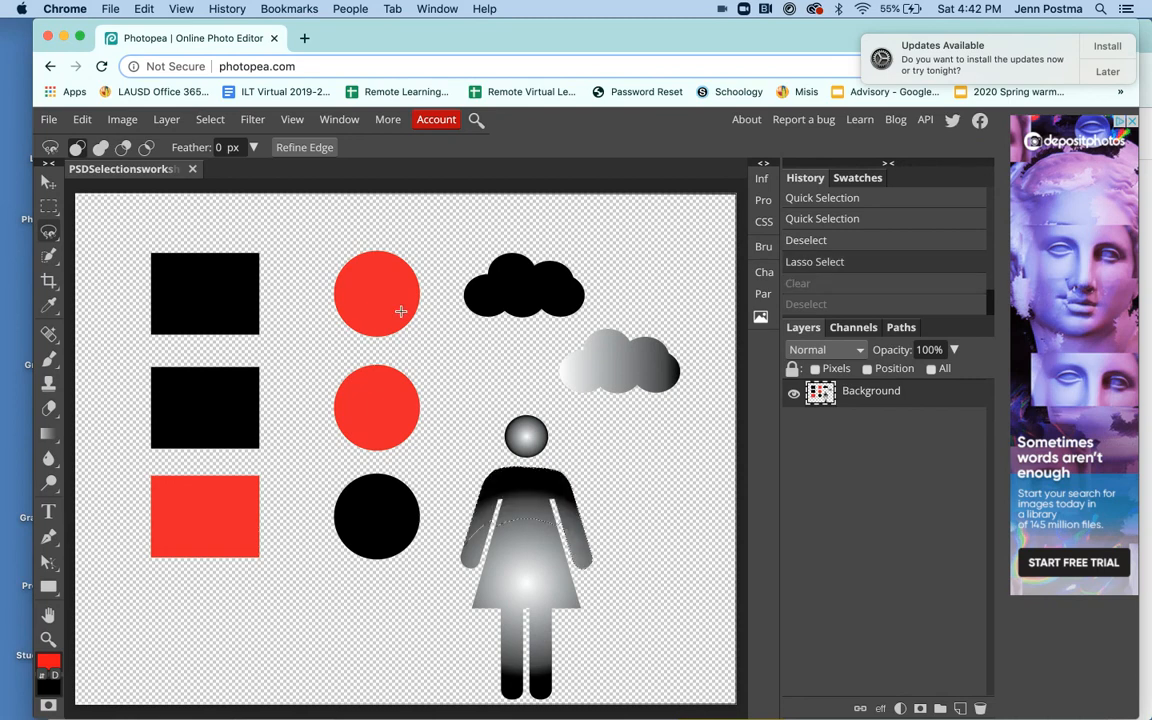
# Step: Draw a five-cornered Polygonal Lasso selection loosely around the upper black rectangle and deselect it
pyautogui.rightClick(49, 234)
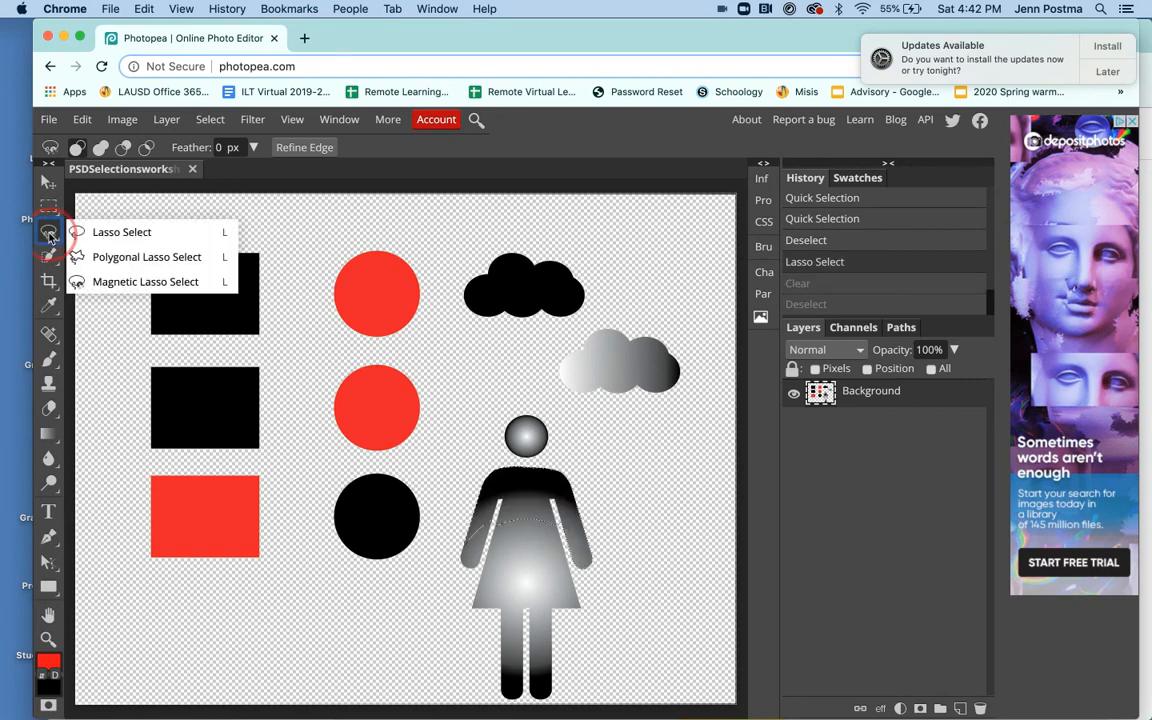
pyautogui.click(109, 262)
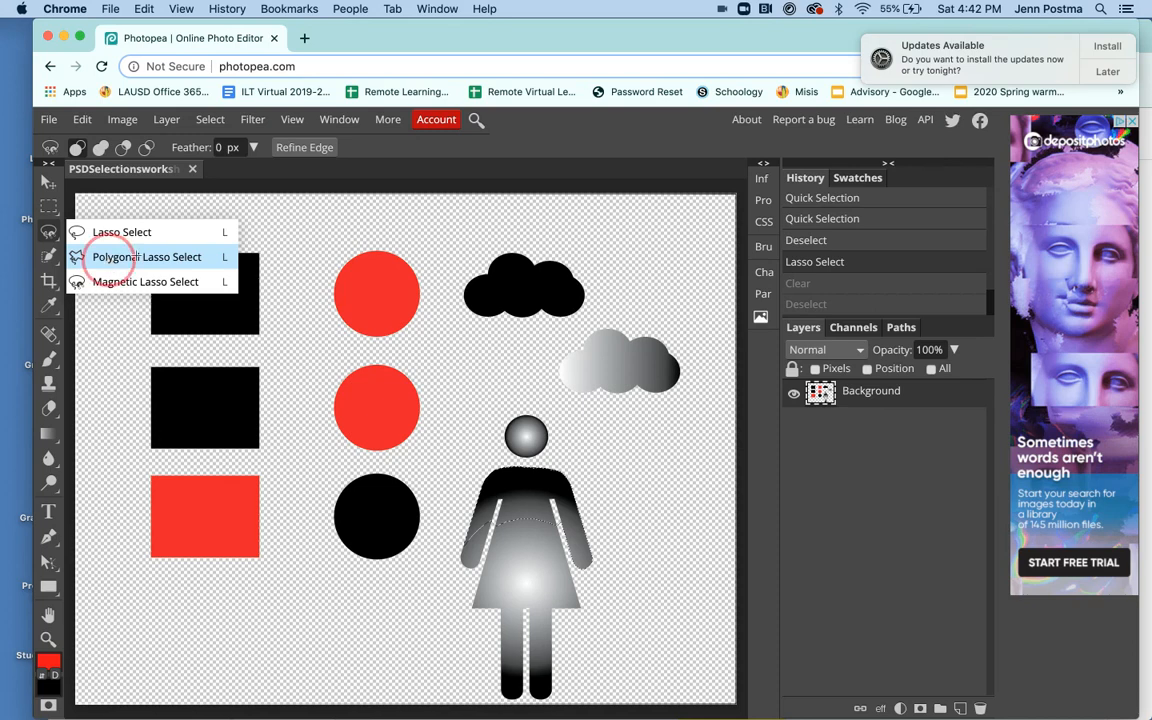
pyautogui.click(152, 251)
pyautogui.click(268, 240)
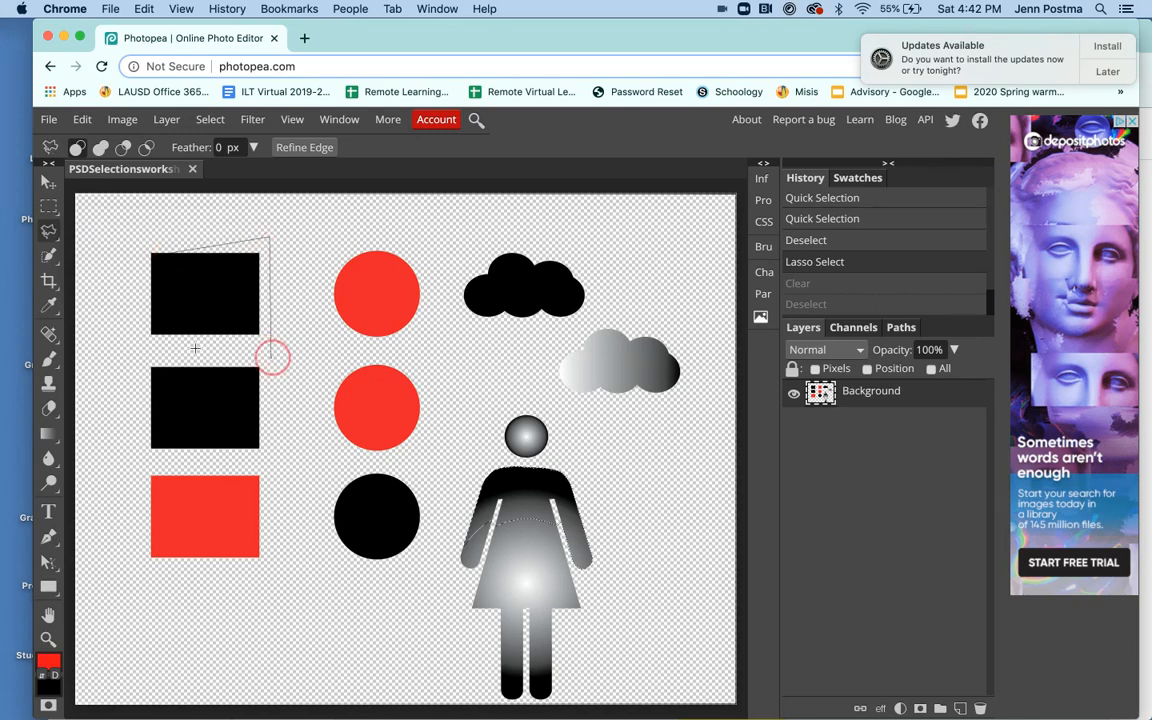
pyautogui.click(270, 355)
pyautogui.click(155, 350)
pyautogui.click(114, 270)
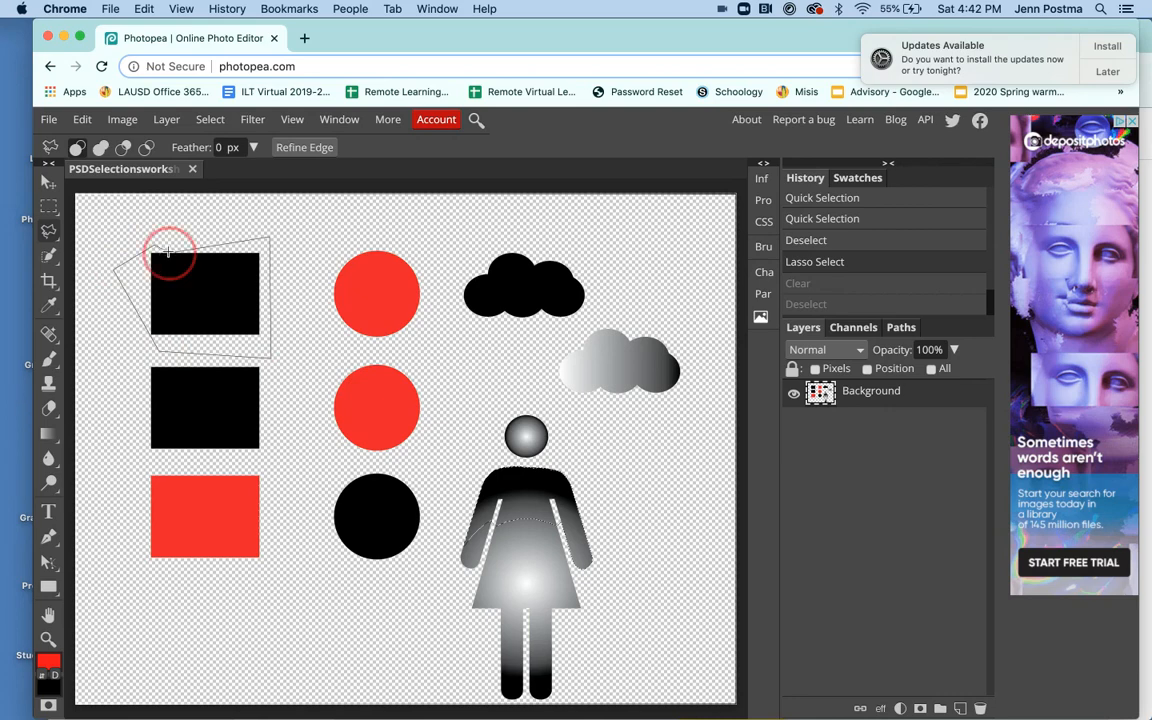
pyautogui.click(158, 251)
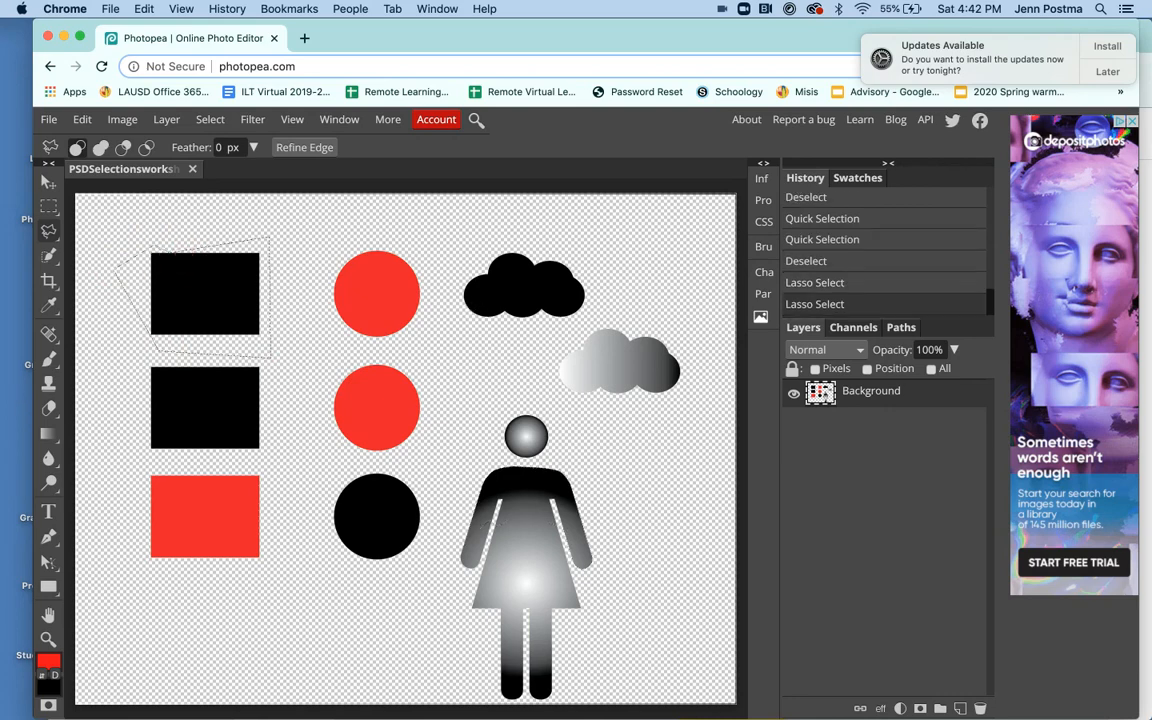
pyautogui.press('super+d')
# Step: Draw a freehand five-petal flower selection inside the upper red circle with Lasso Select
pyautogui.rightClick(52, 232)
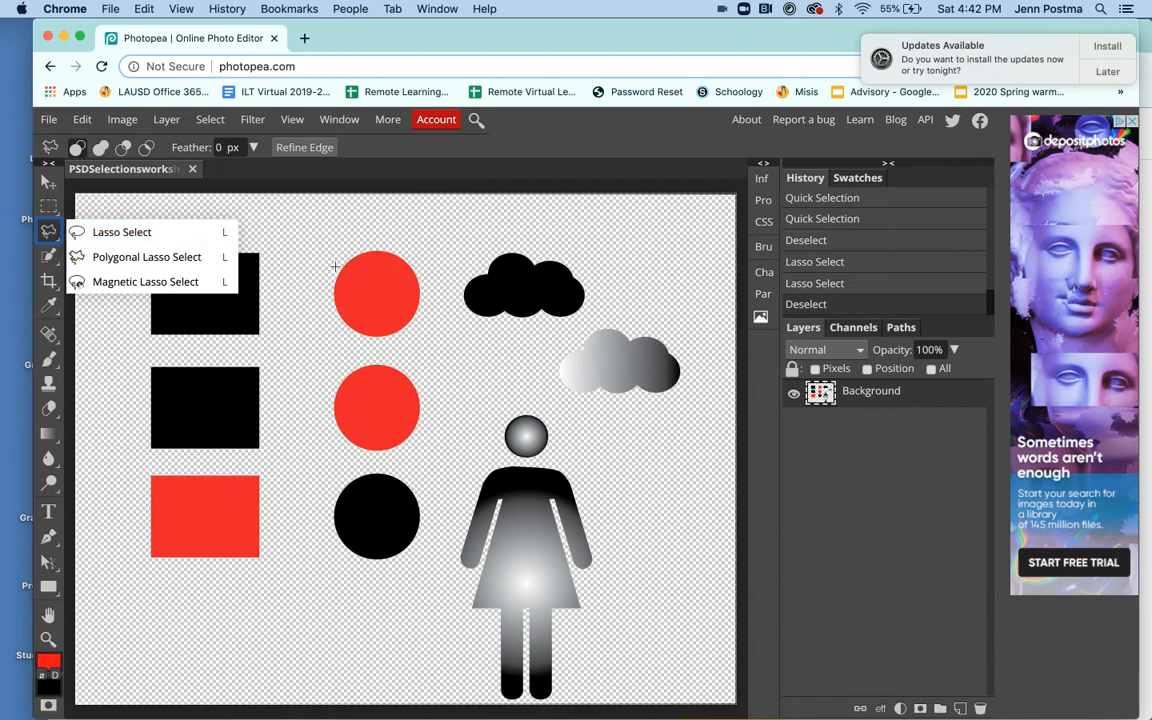
pyautogui.click(121, 232)
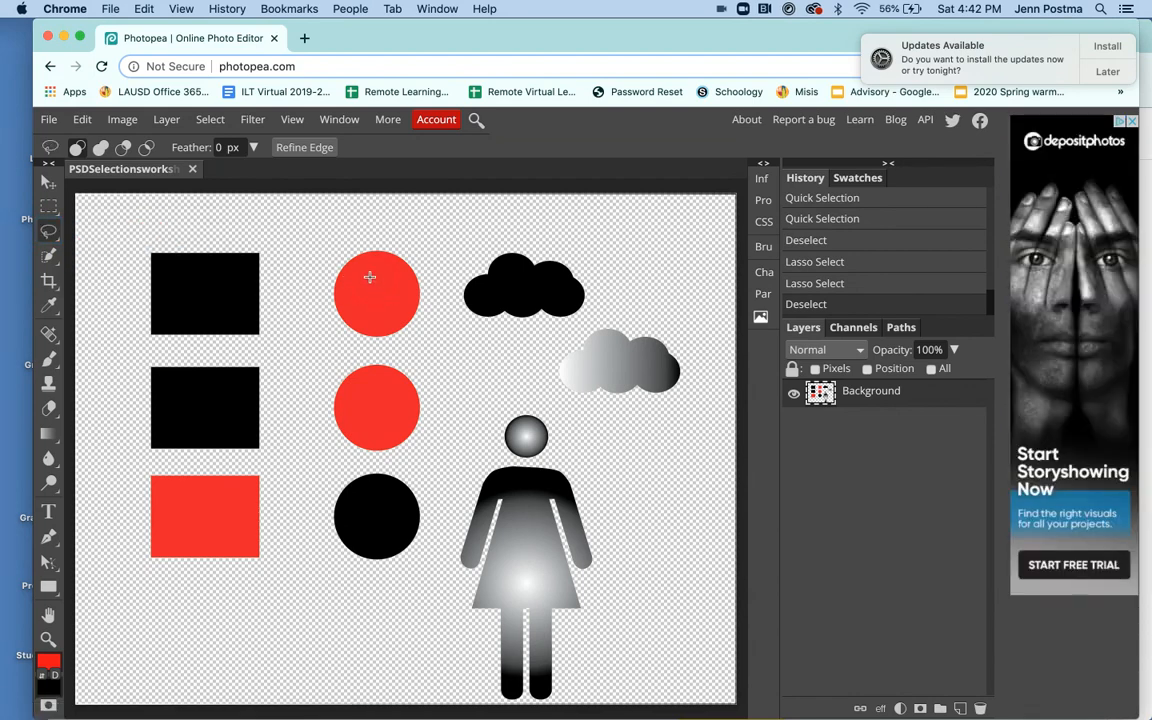
pyautogui.moveTo(369, 277)
pyautogui.mouseDown()
pyautogui.moveTo(383, 263)
pyautogui.moveTo(399, 290)
pyautogui.moveTo(386, 298)
pyautogui.moveTo(394, 316)
pyautogui.moveTo(350, 300)
pyautogui.moveTo(360, 297)
pyautogui.moveTo(350, 270)
pyautogui.moveTo(373, 282)
pyautogui.mouseUp()
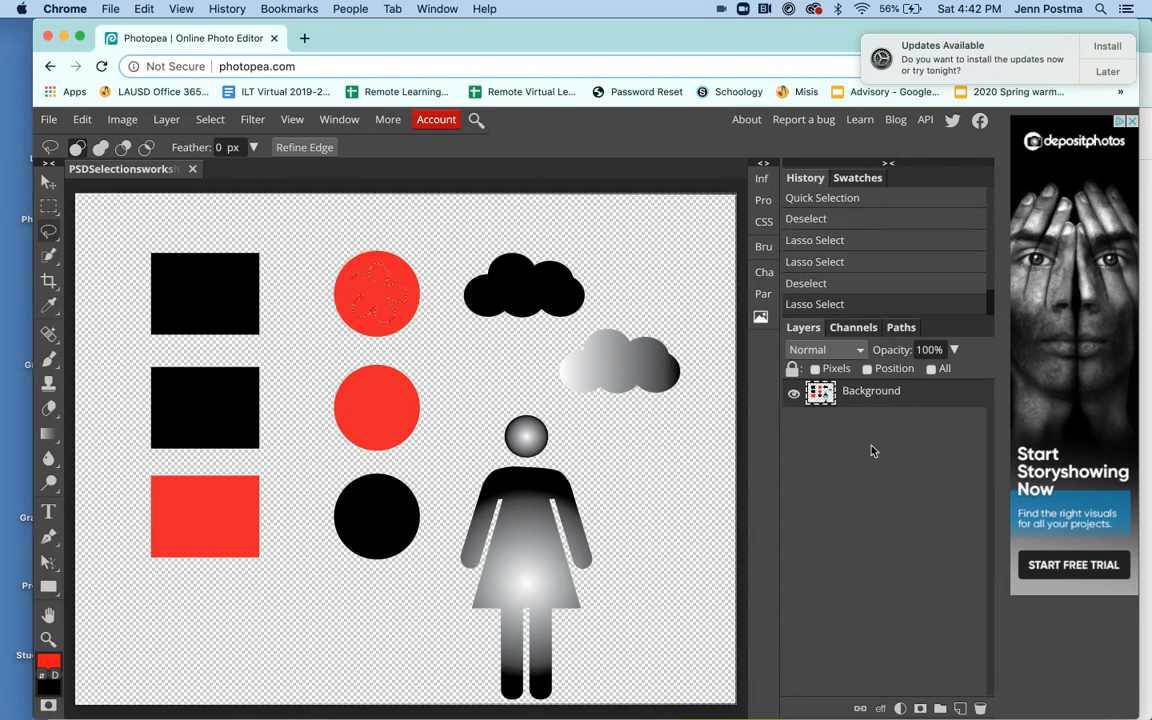
# Step: Add a new layer above the Background and activate the Paint Bucket tool
pyautogui.click(960, 708)
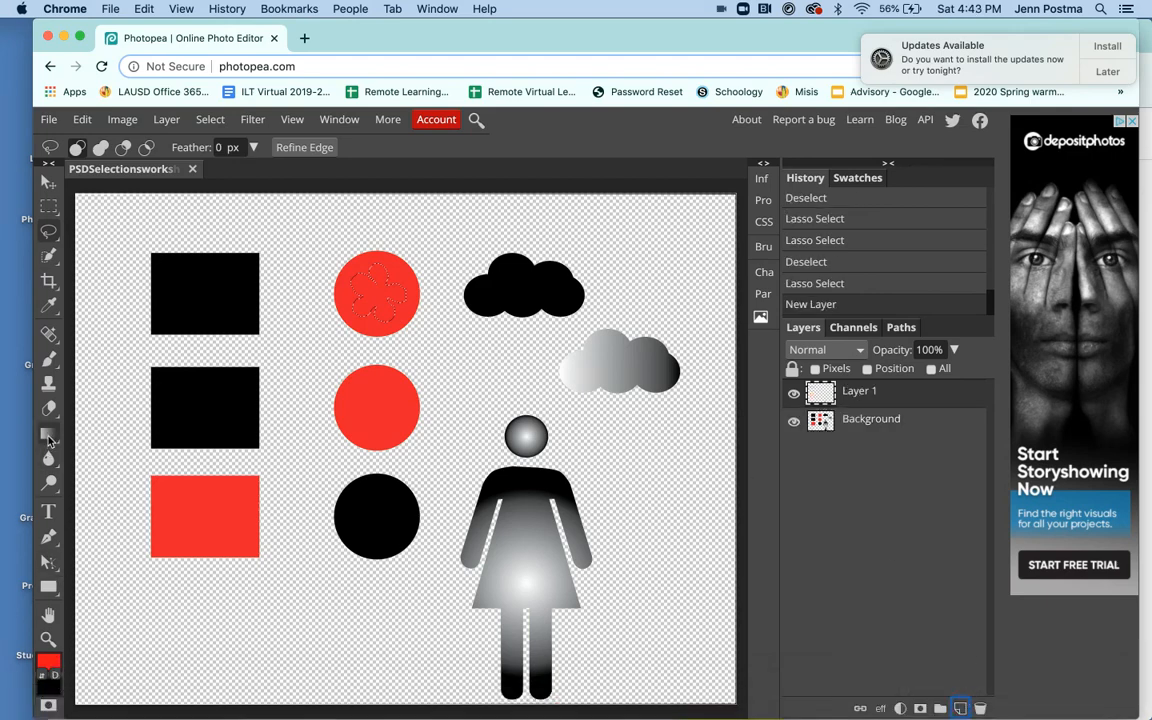
pyautogui.moveTo(50, 440); pyautogui.dragTo(95, 458)
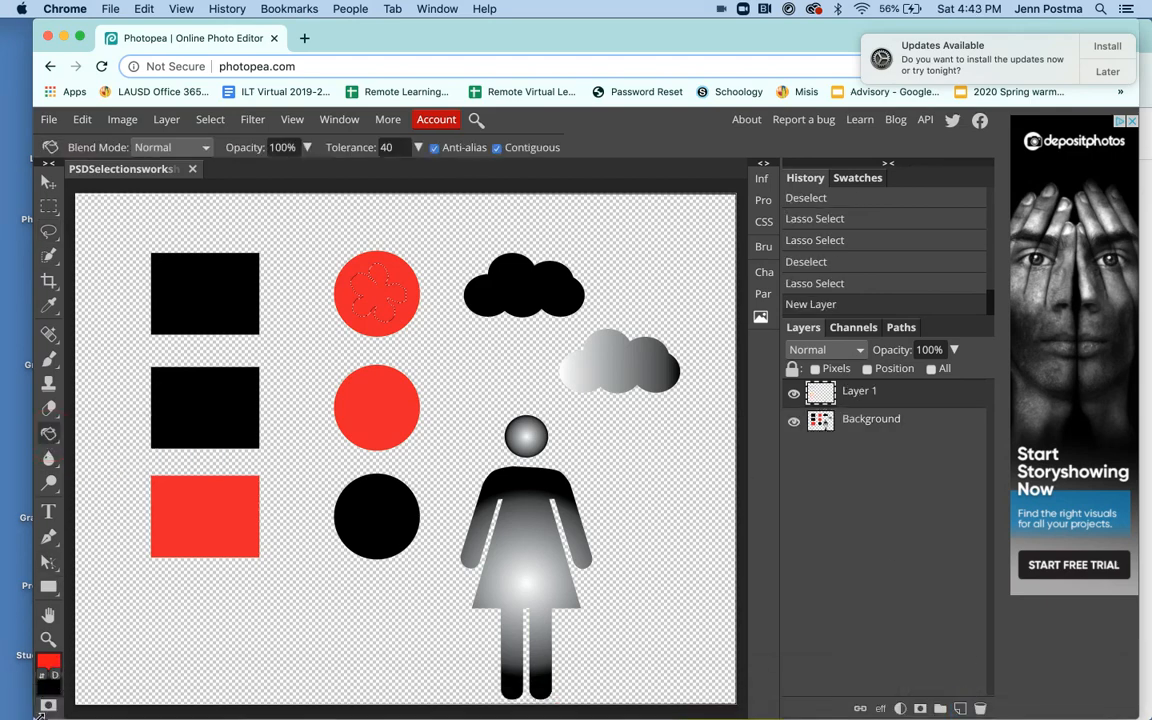
pyautogui.click(47, 660)
pyautogui.click(442, 430)
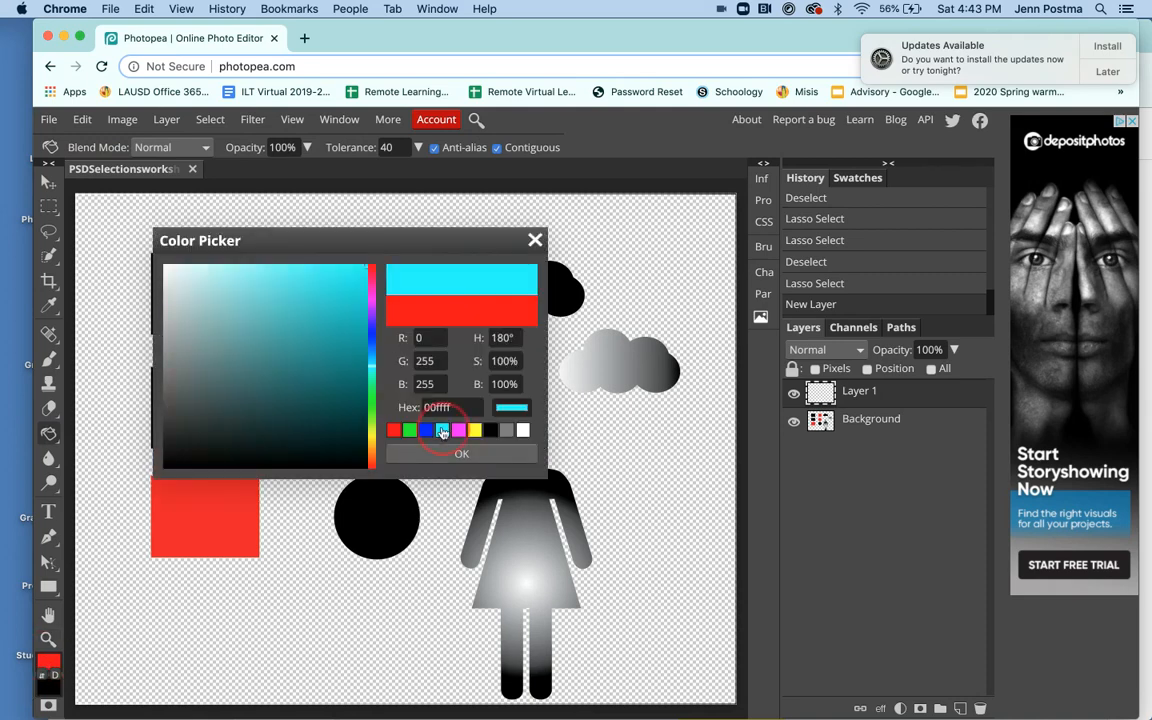
pyautogui.click(535, 240)
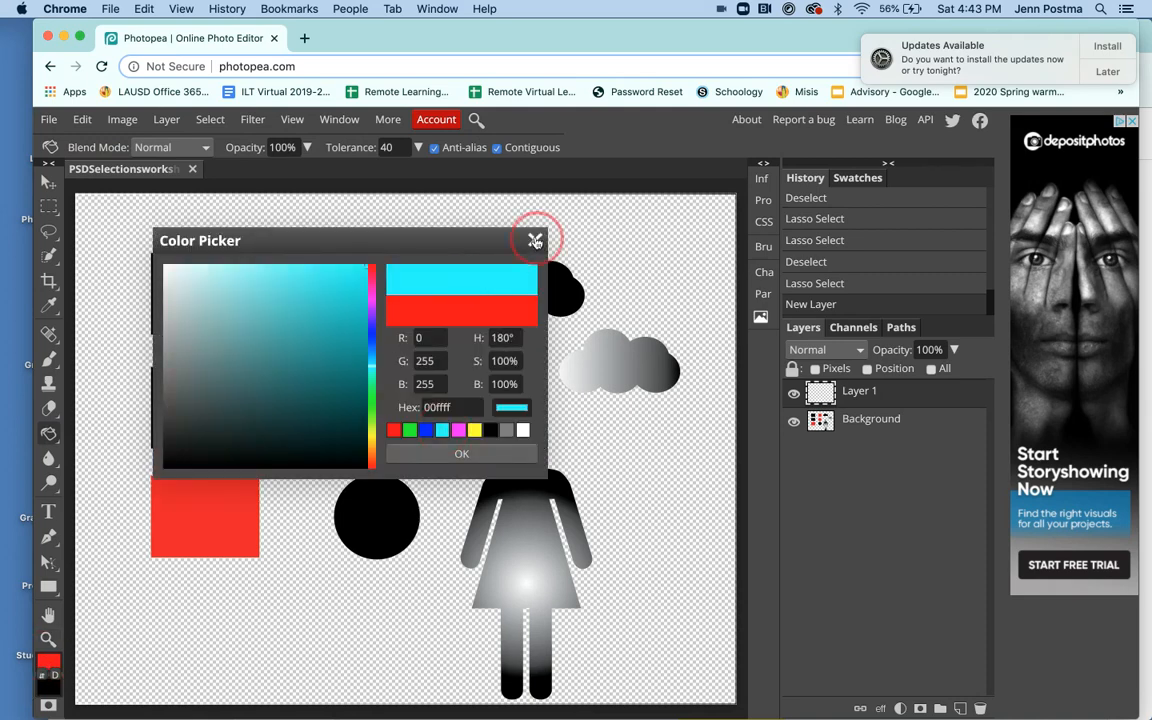
# Step: Set the foreground colour to cyan 00ffff, fill the flower selection with the Paint Bucket and deselect
pyautogui.click(47, 660)
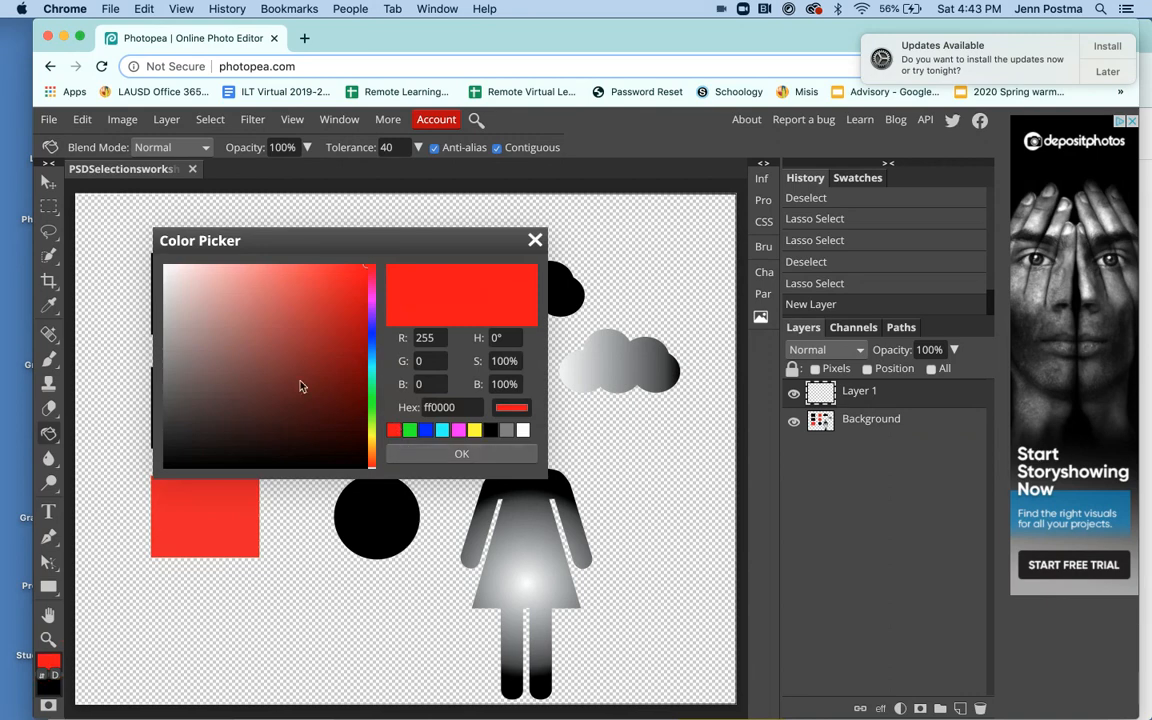
pyautogui.click(442, 430)
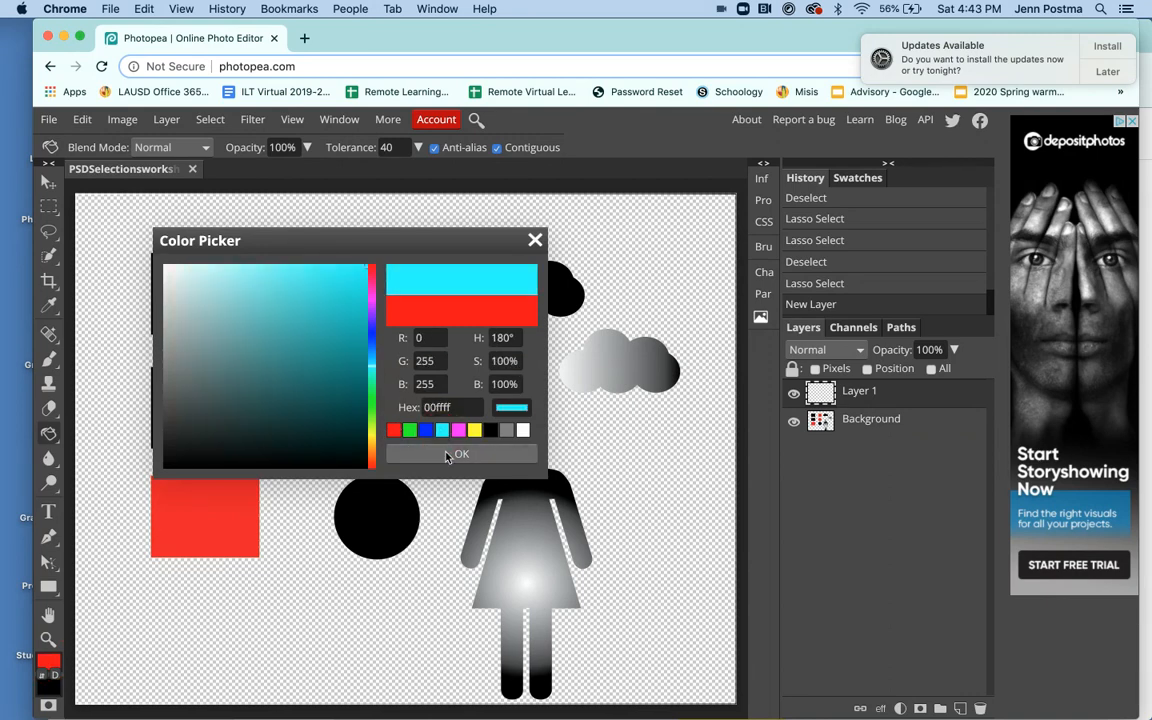
pyautogui.click(448, 455)
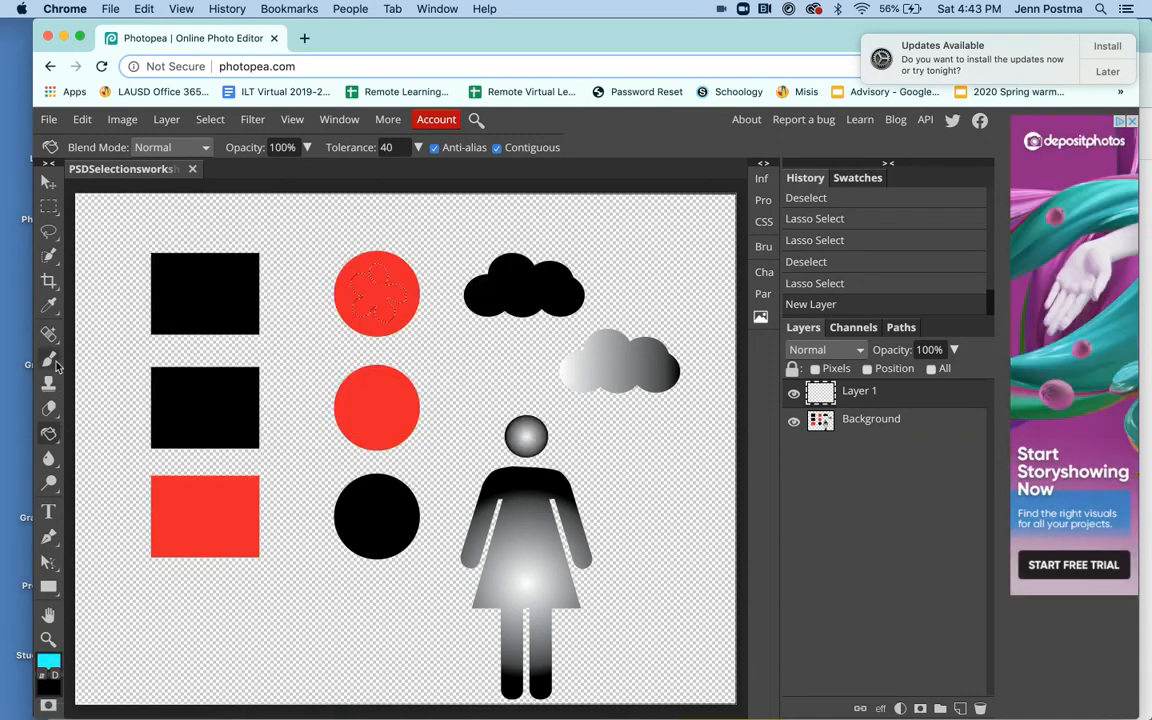
pyautogui.click(378, 297)
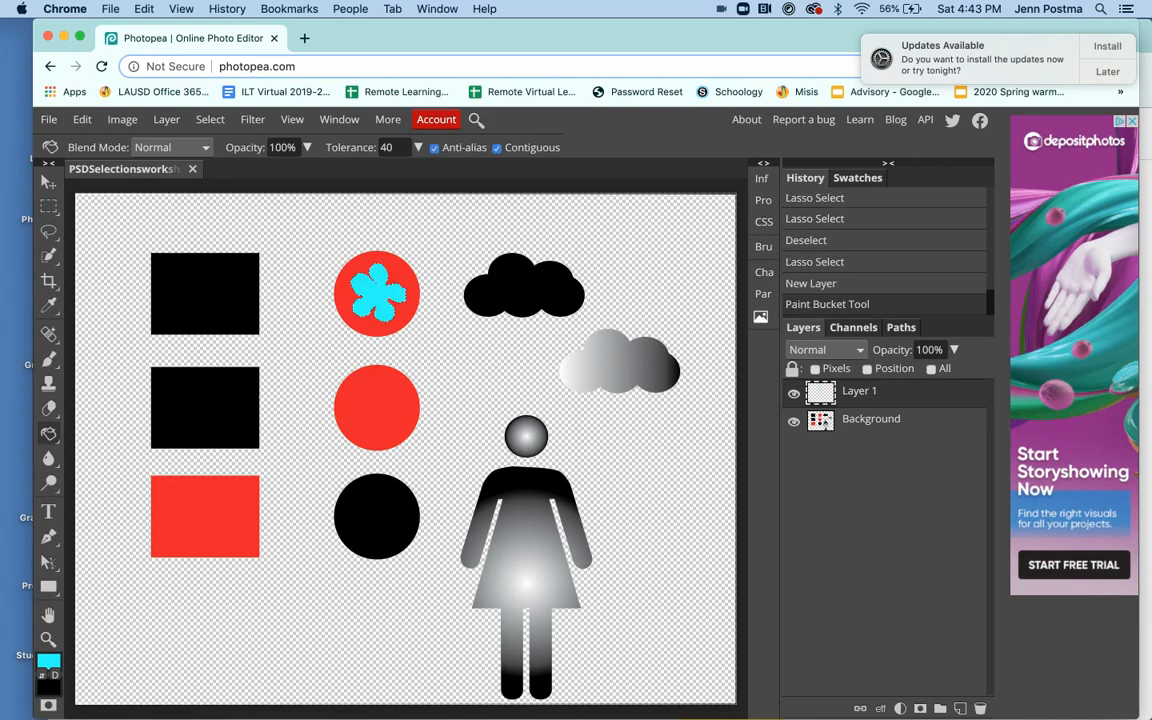
pyautogui.press('super+d')
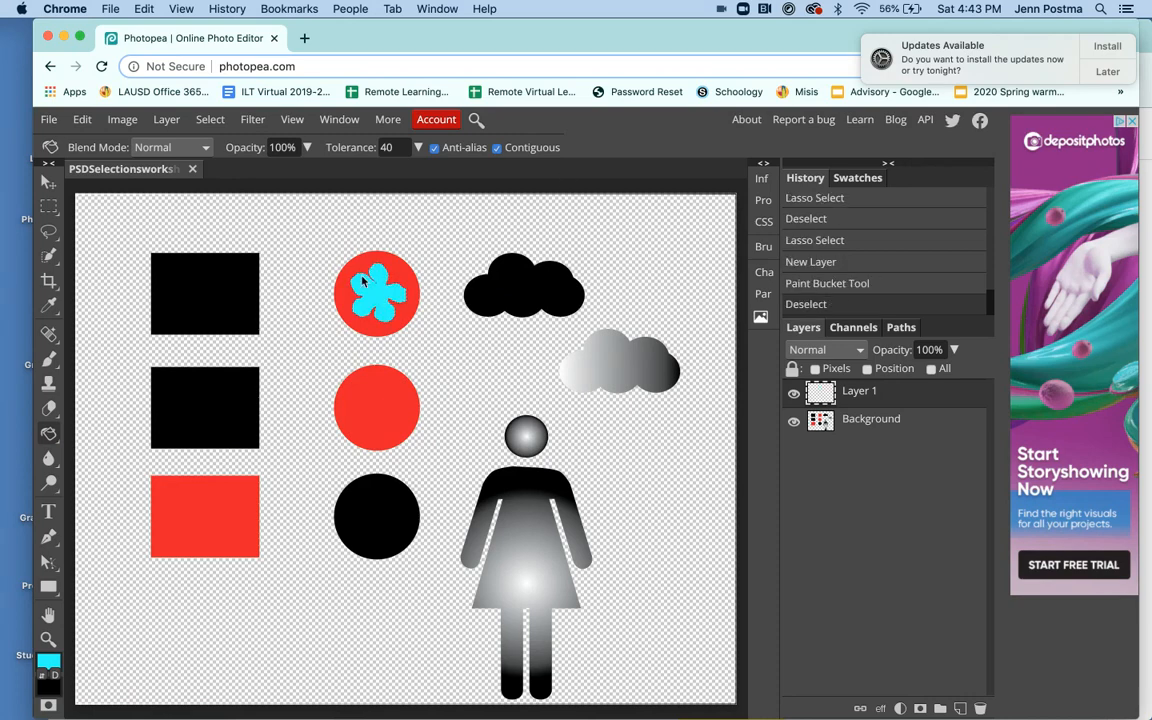